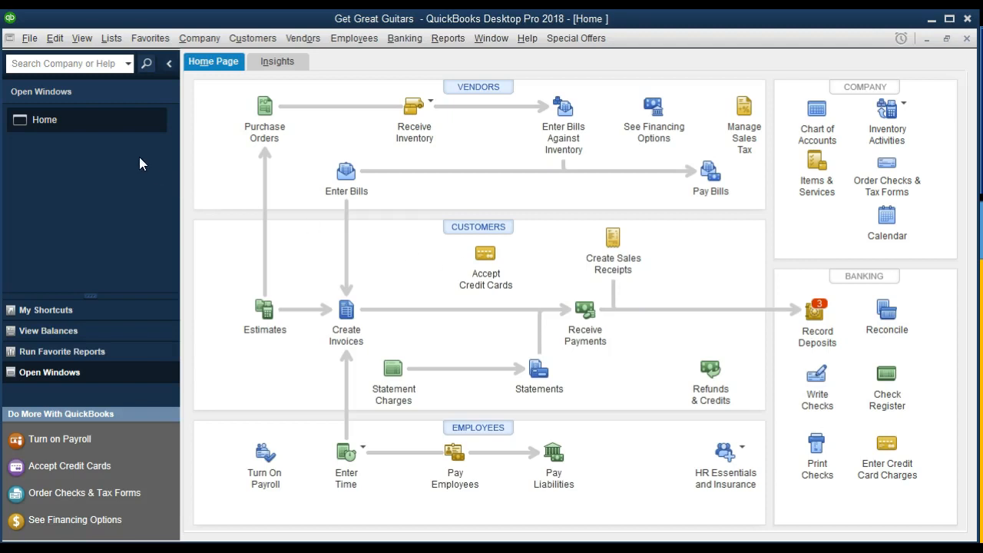
pyautogui.click(208, 39)
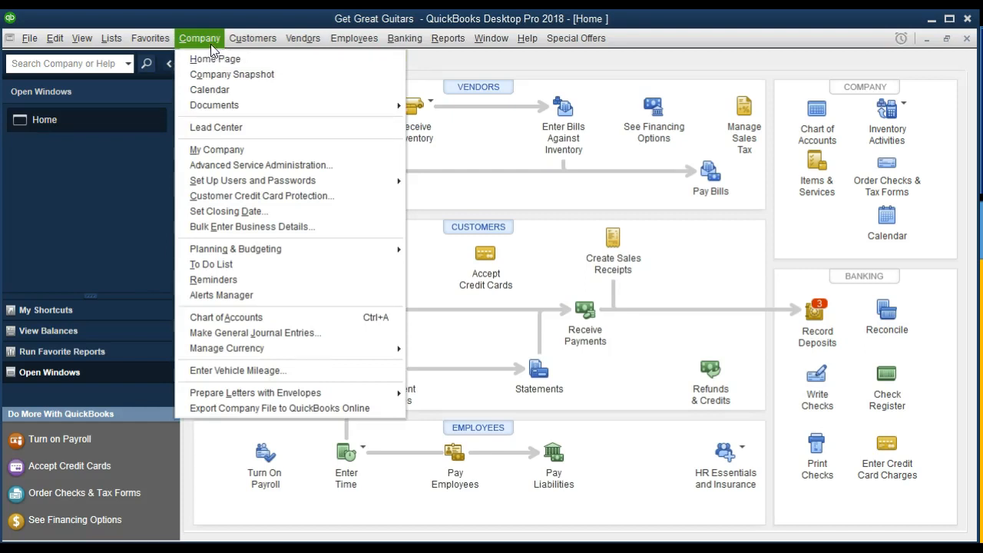
pyautogui.moveTo(155, 48)
pyautogui.moveTo(84, 40)
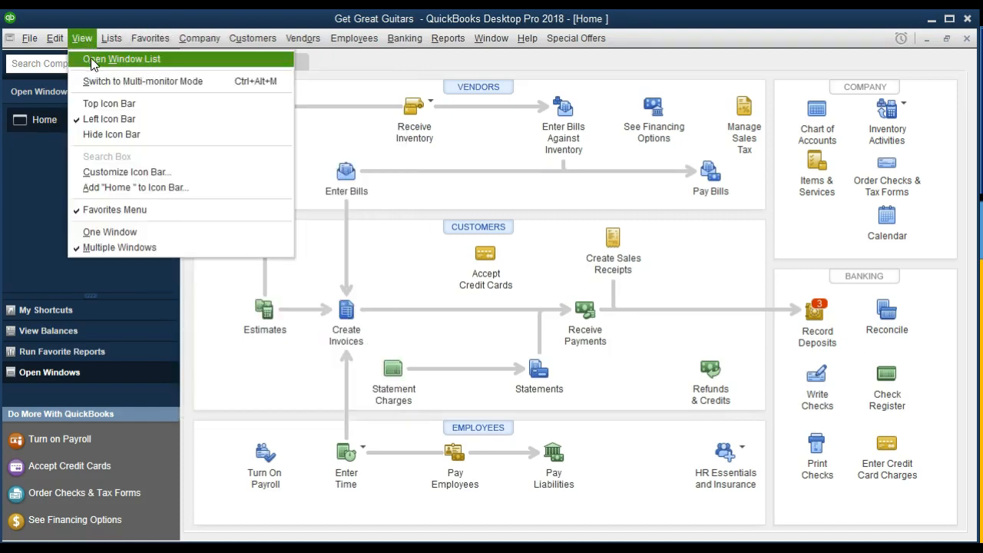
pyautogui.click(21, 167)
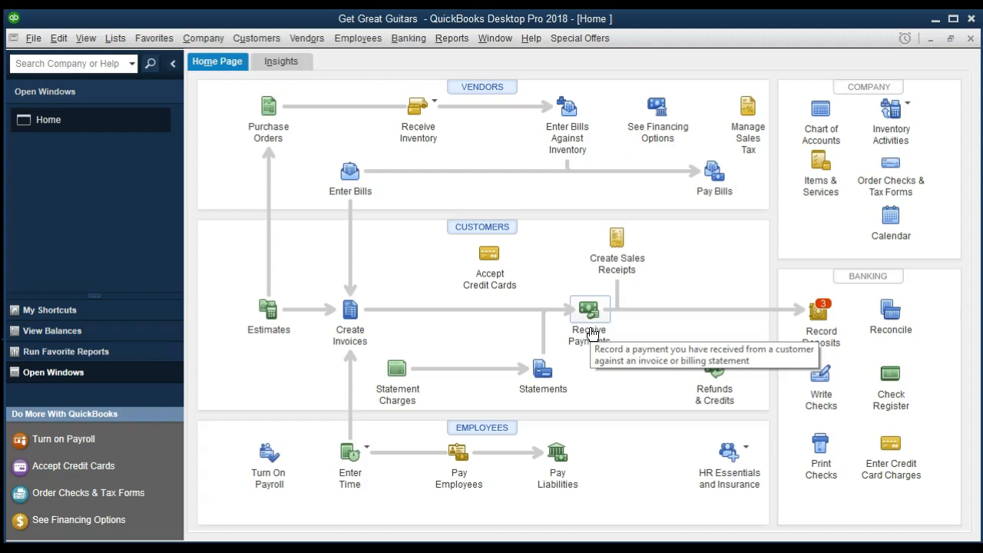
# - Start a new sales receipt, collapse its customer side panel, and quick-add String Music as the customer
pyautogui.click(618, 240)
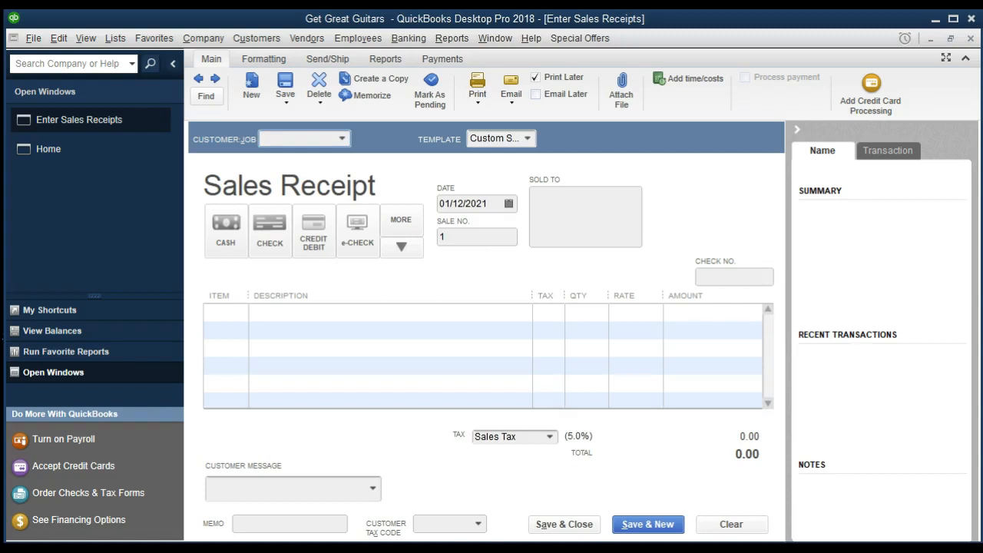
pyautogui.click(796, 132)
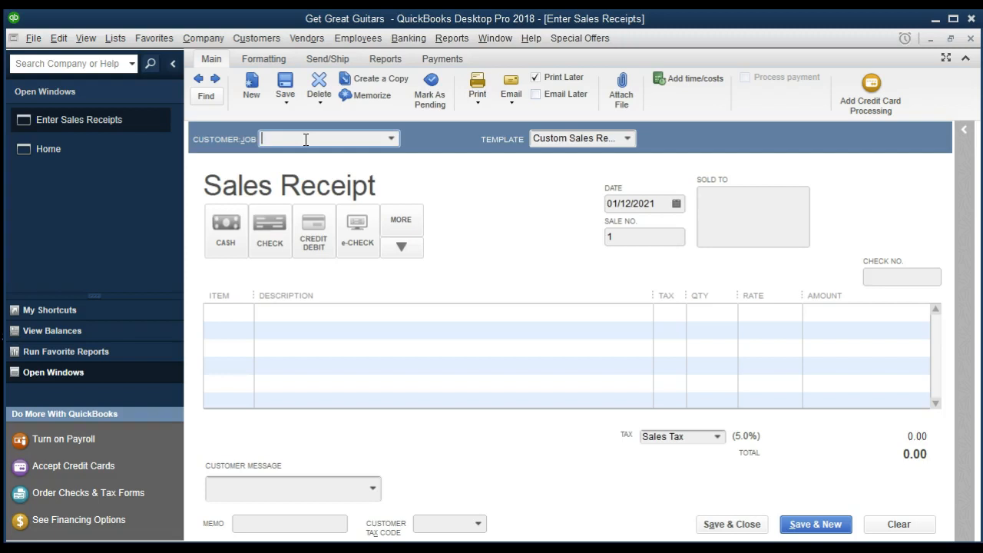
pyautogui.click(393, 140)
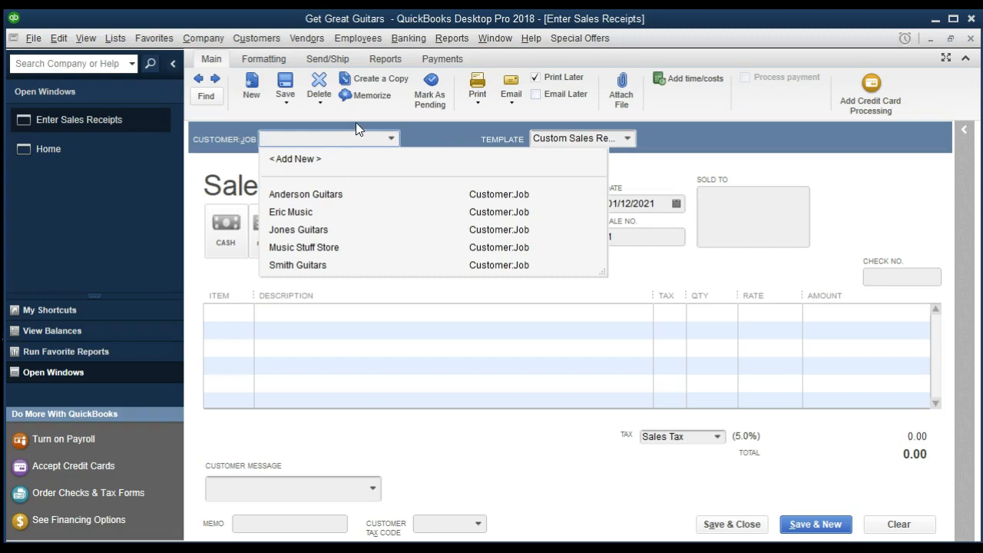
pyautogui.write('String Music')
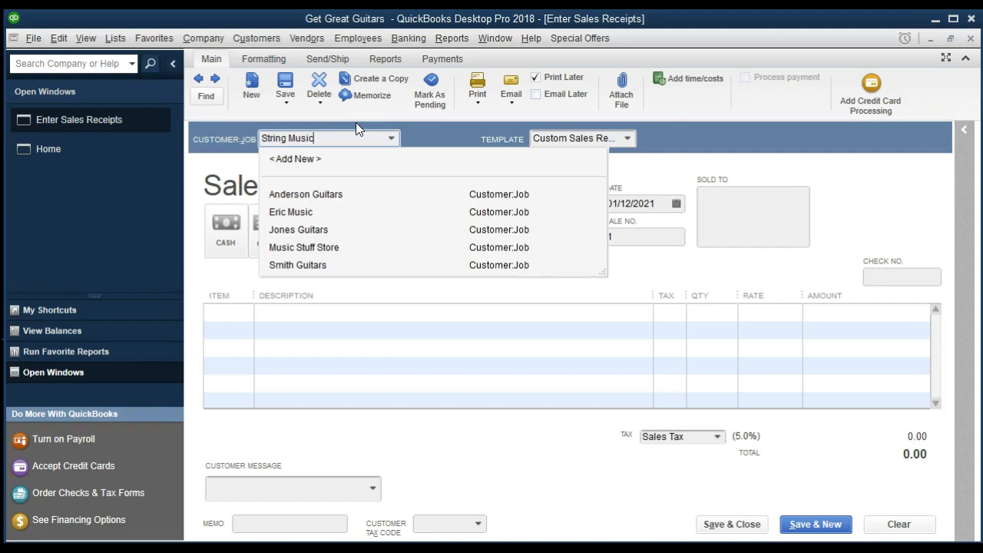
pyautogui.press('Tab')
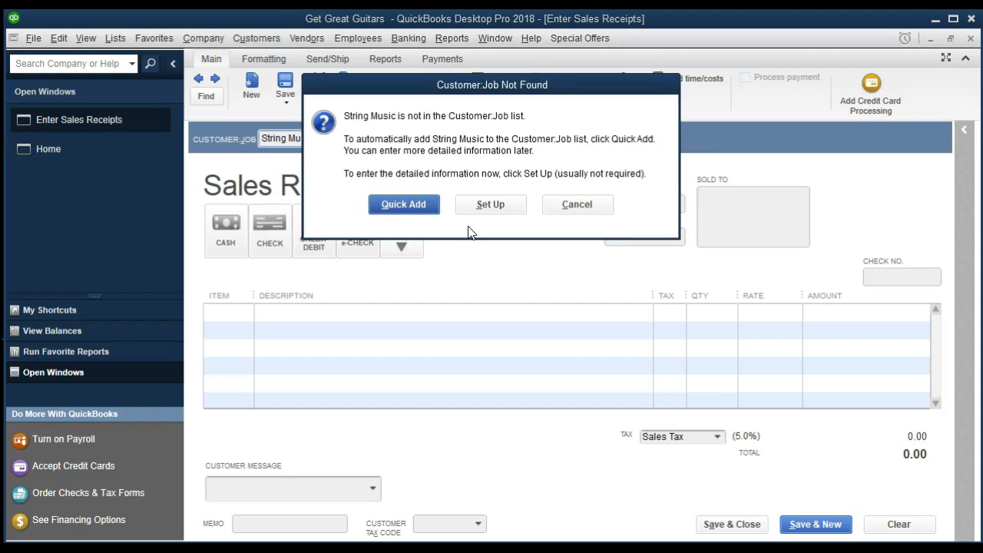
pyautogui.moveTo(533, 90); pyautogui.dragTo(569, 87)
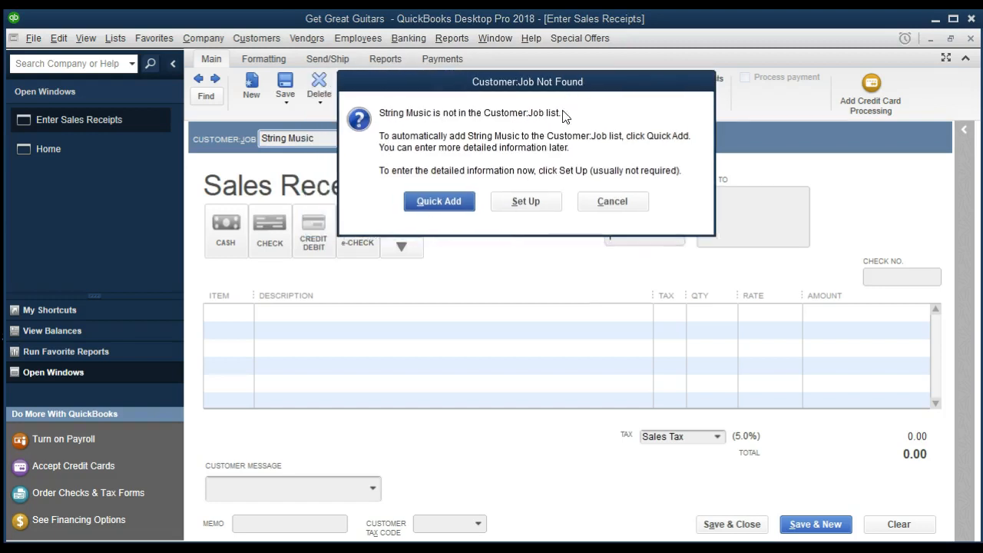
pyautogui.click(438, 201)
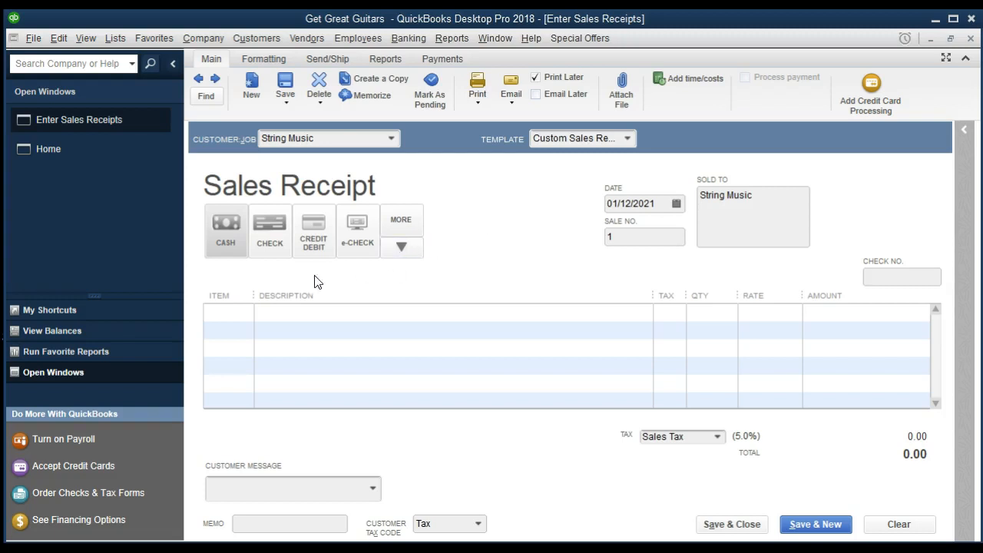
# - Set the sales receipt's payment method to cash and its date to 01/16/2021
pyautogui.click(225, 239)
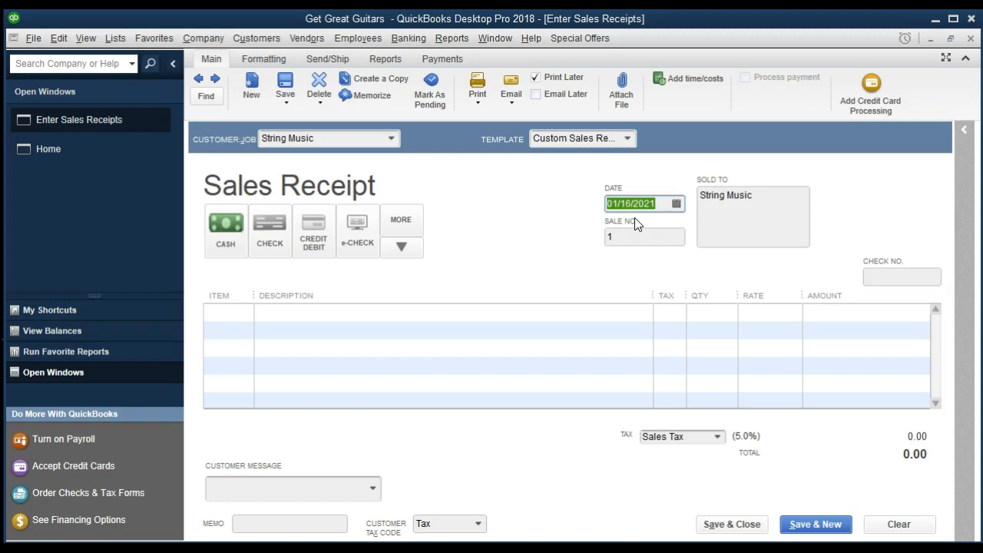
pyautogui.press('Tab')
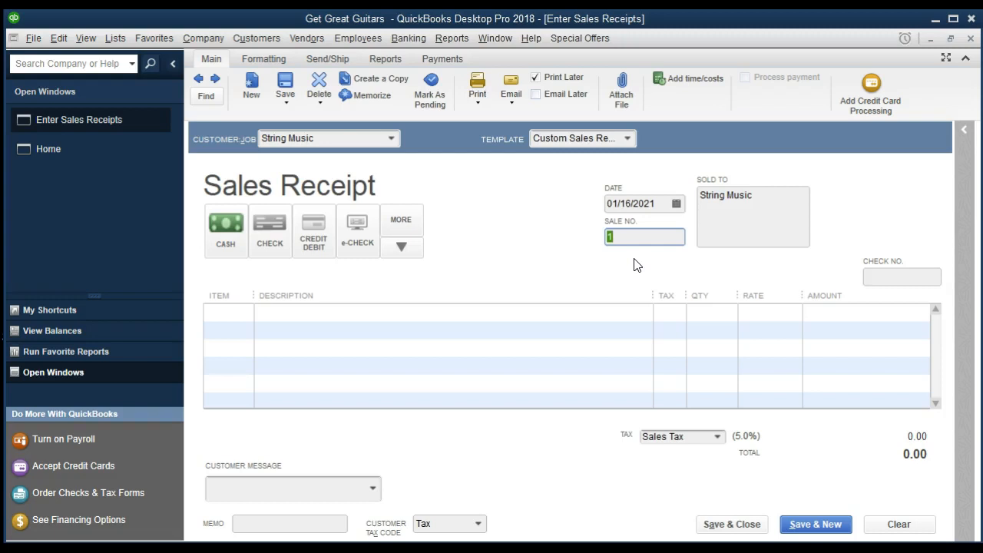
pyautogui.press('Tab')
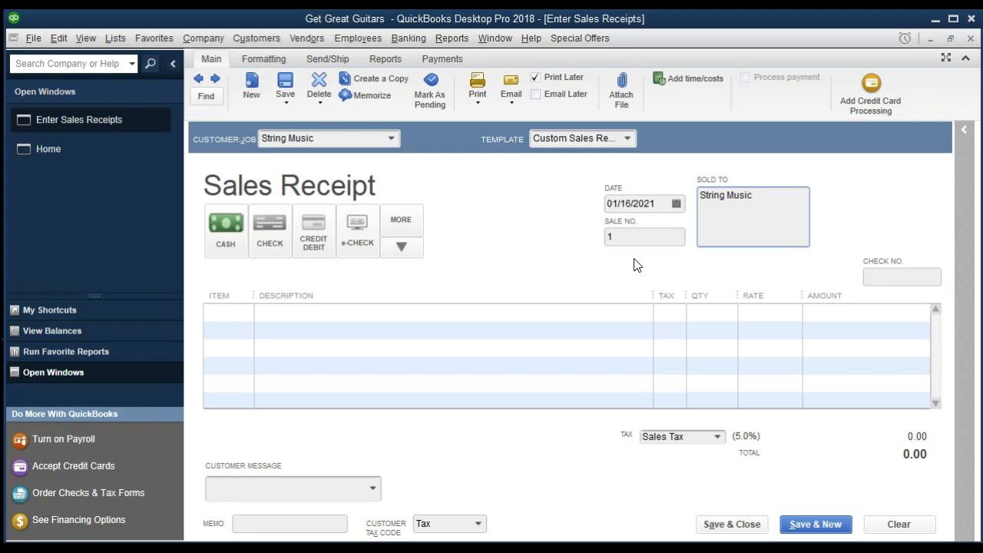
pyautogui.press('Tab')
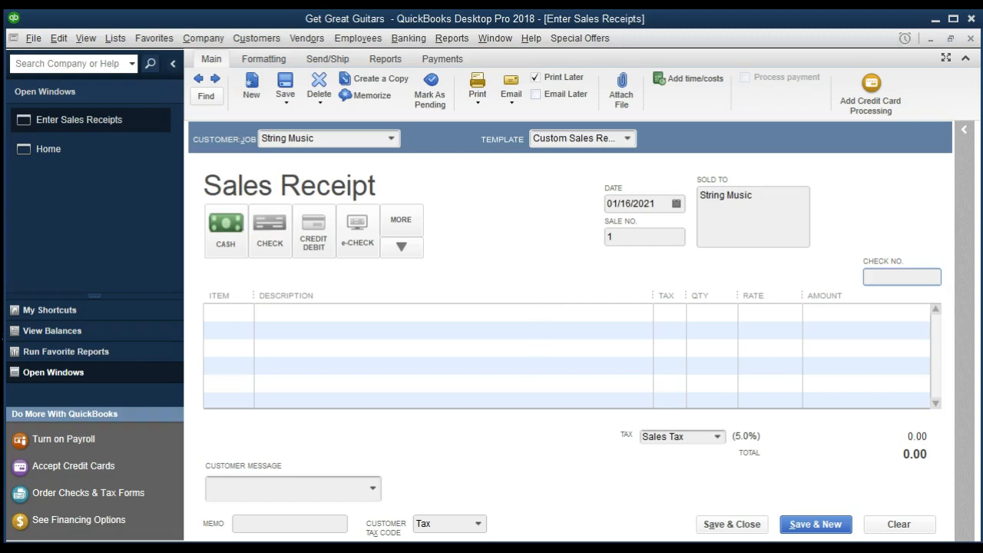
# - Add the WILDKAT item on the first receipt line and widen the item column so its full name fits
pyautogui.press('Tab')
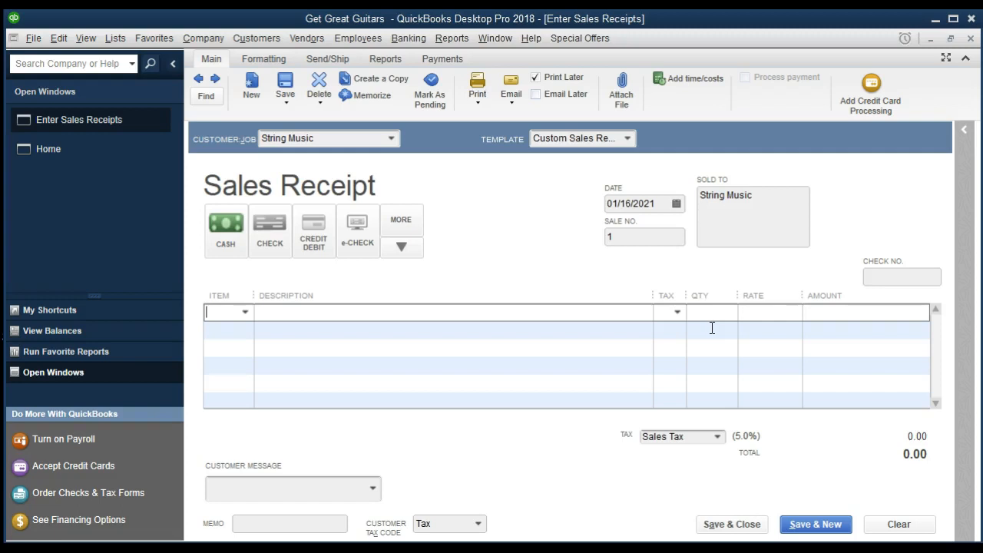
pyautogui.write('wi')
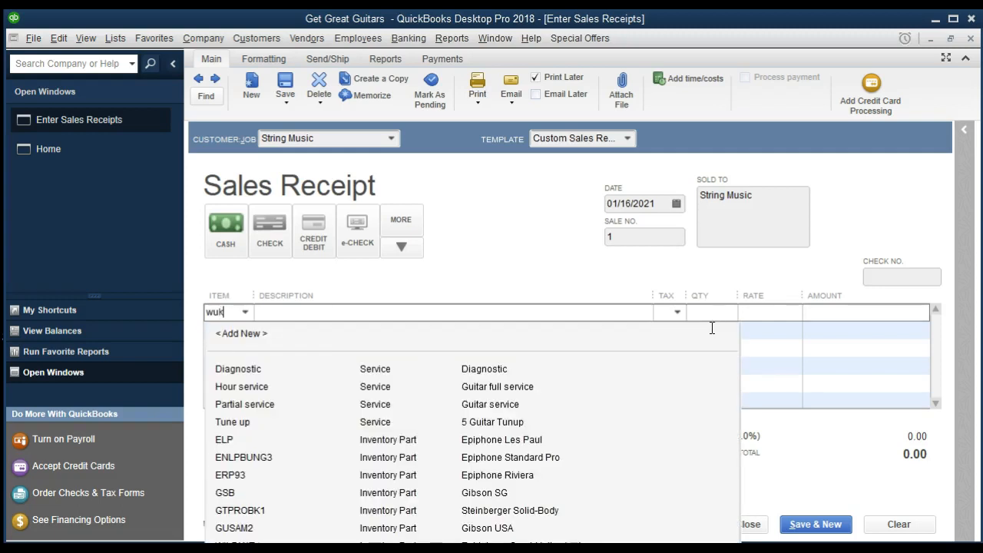
pyautogui.write('l')
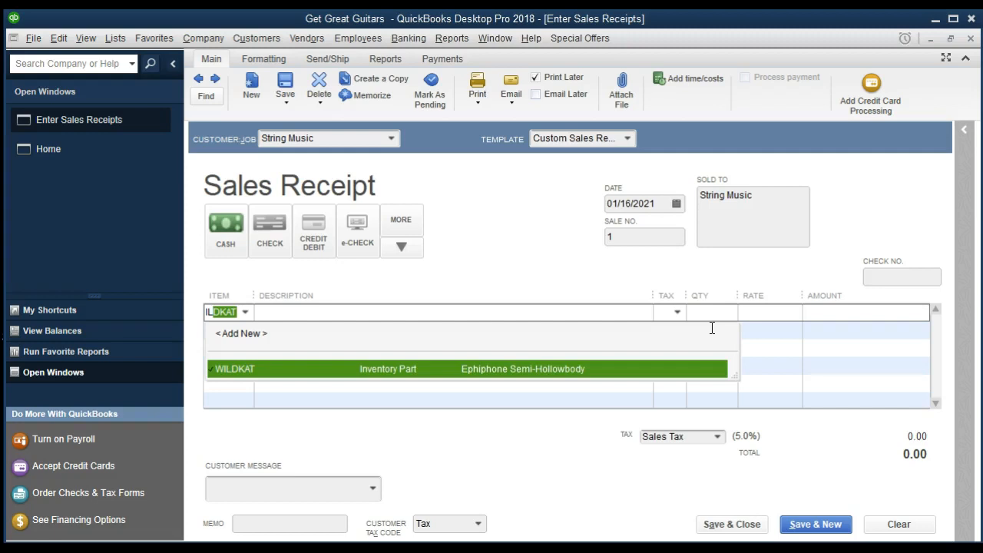
pyautogui.press('Tab')
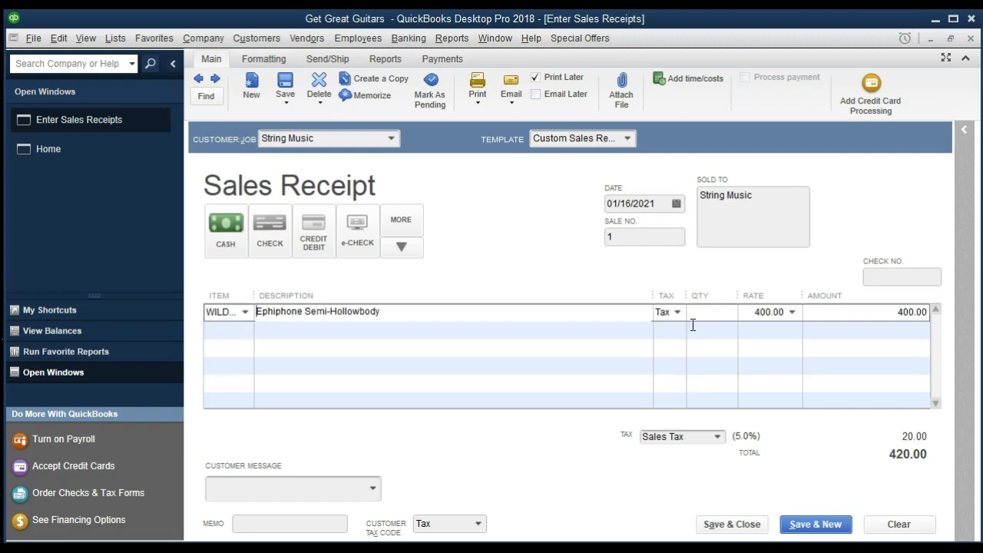
pyautogui.moveTo(651, 288); pyautogui.dragTo(614, 291)
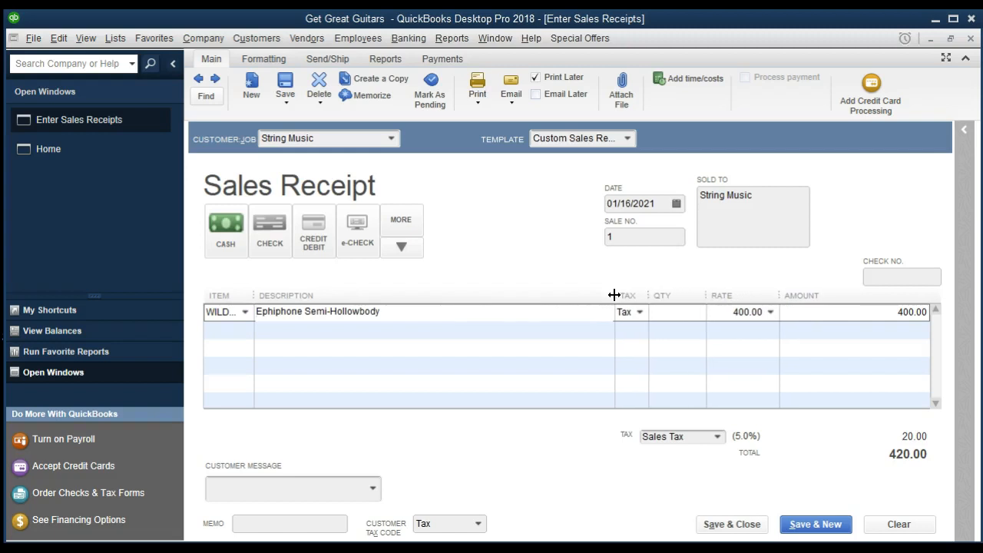
pyautogui.moveTo(255, 292); pyautogui.dragTo(286, 291)
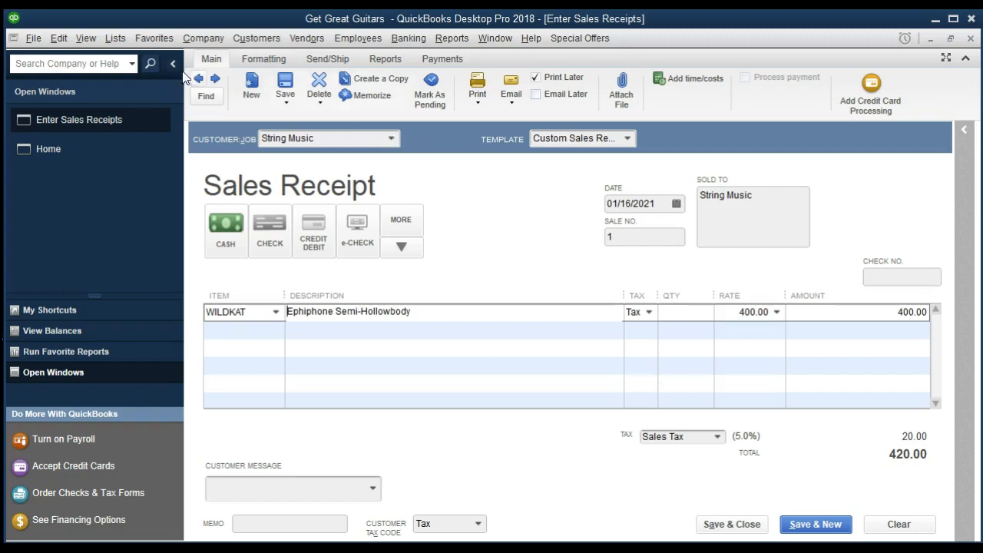
# - Review the WILDKAT item's record from the Item List, then close both windows to return to the sales receipt
pyautogui.click(120, 38)
pyautogui.click(121, 39)
pyautogui.click(118, 40)
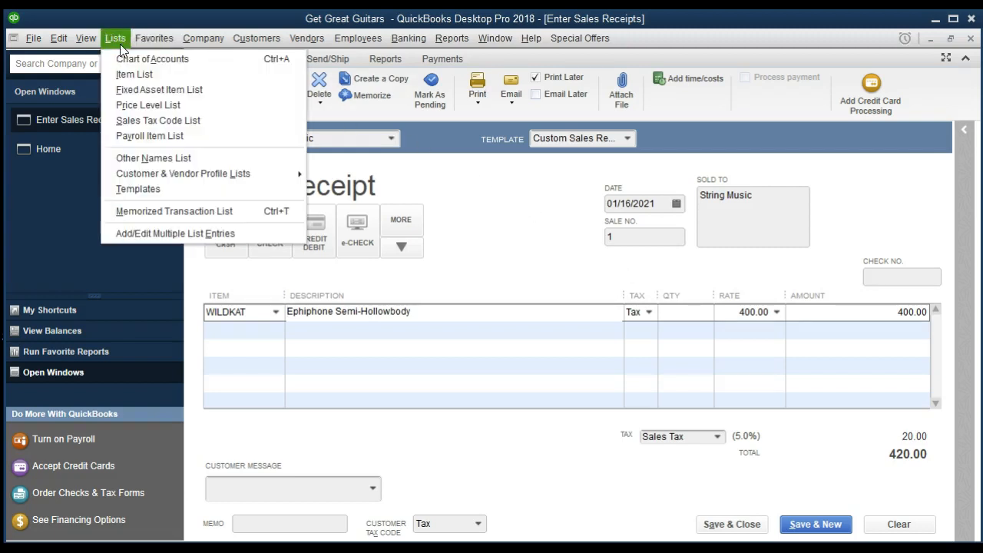
pyautogui.click(166, 76)
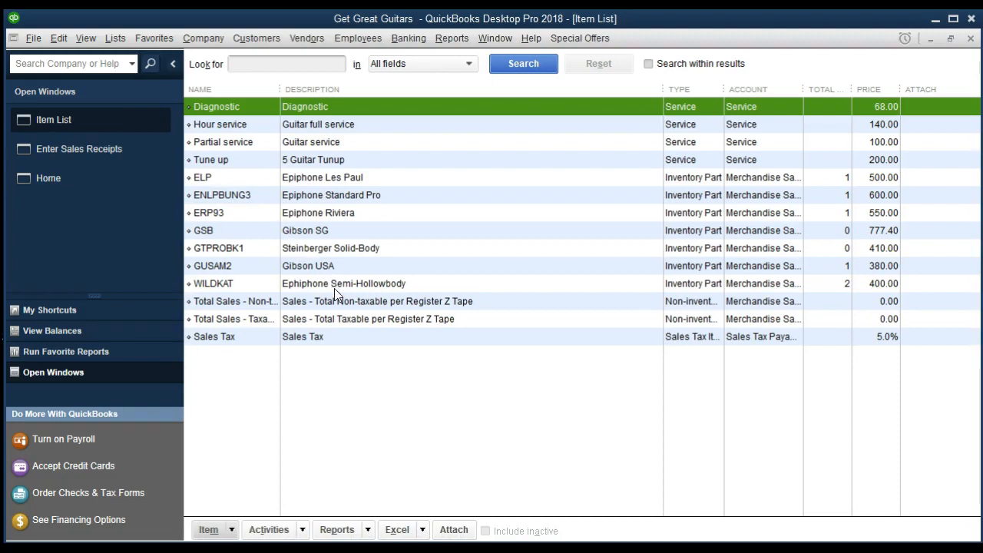
pyautogui.click(361, 285)
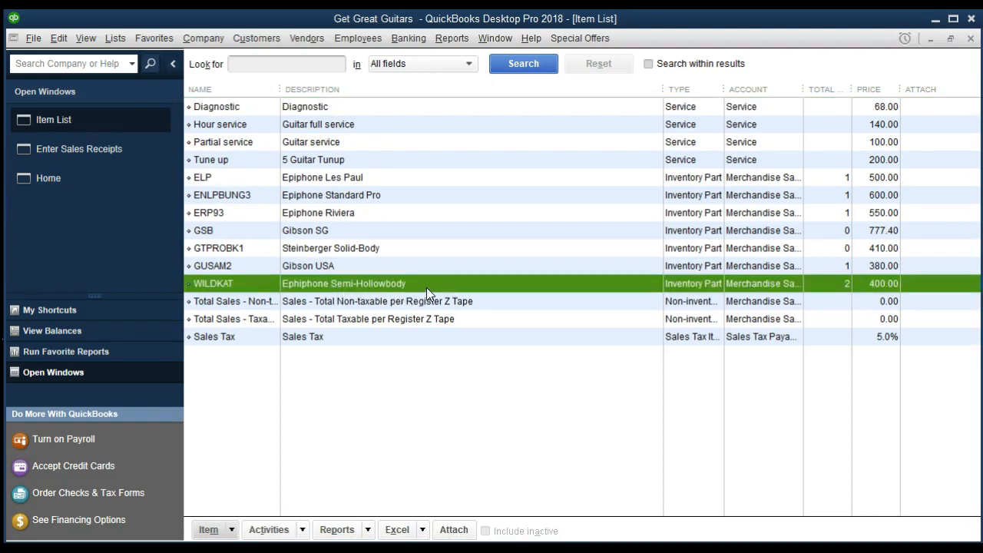
pyautogui.click(232, 530)
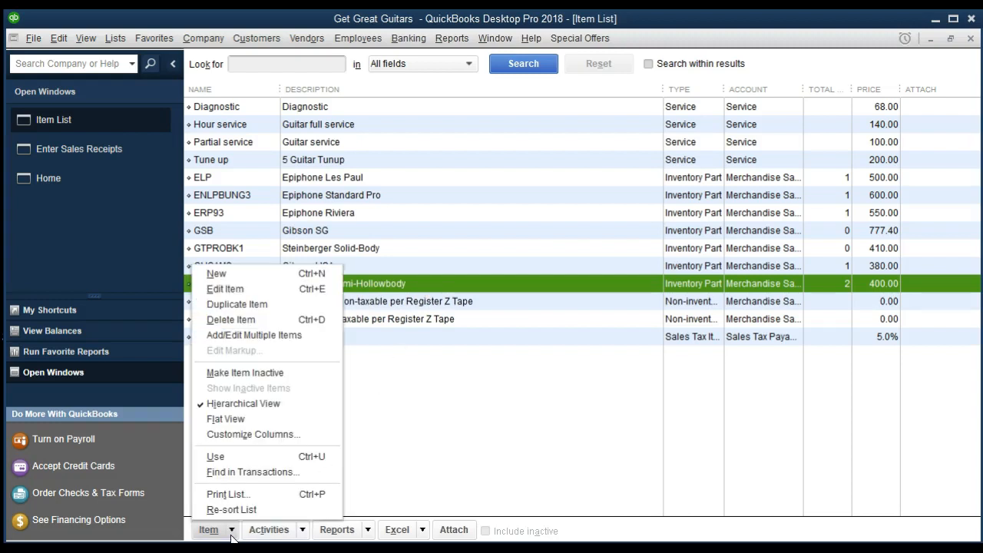
pyautogui.click(249, 292)
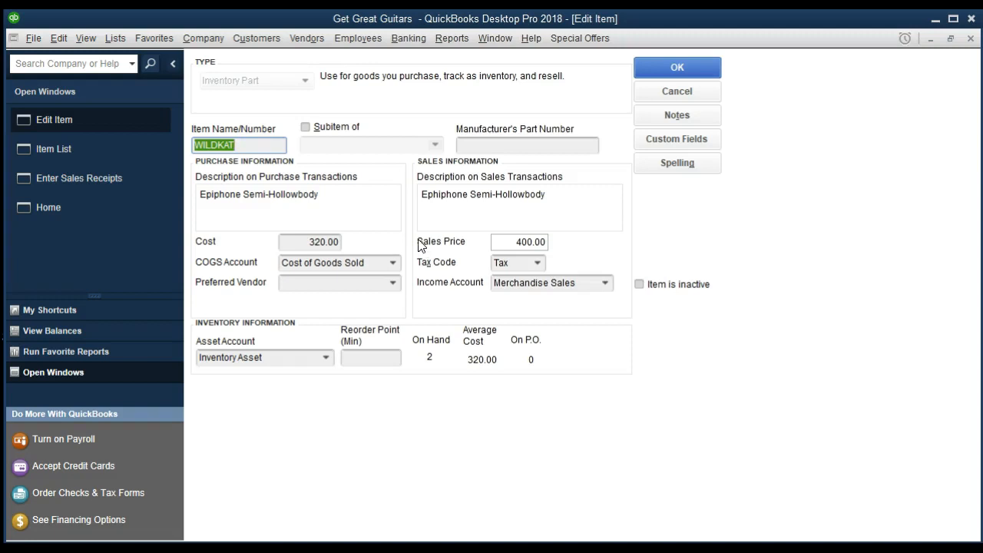
pyautogui.click(969, 40)
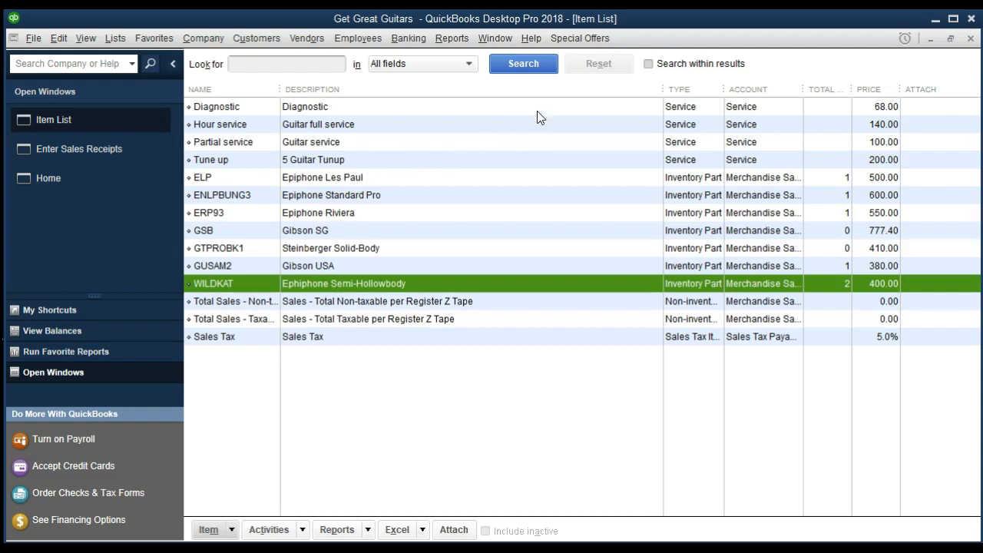
pyautogui.click(969, 40)
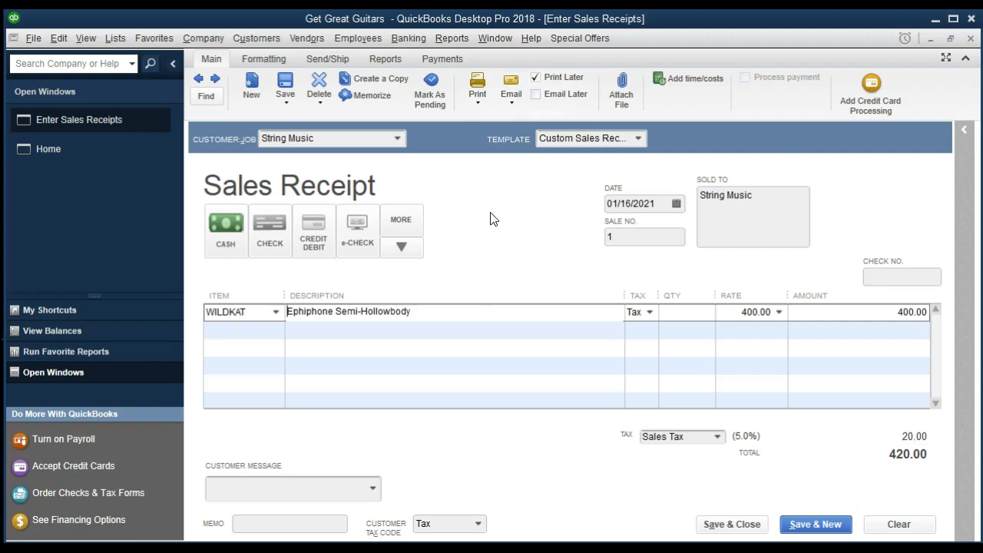
# - Save and close the sales receipt, adding "Ephiphone" and "Hollowbody" to the spelling dictionary
pyautogui.click(728, 525)
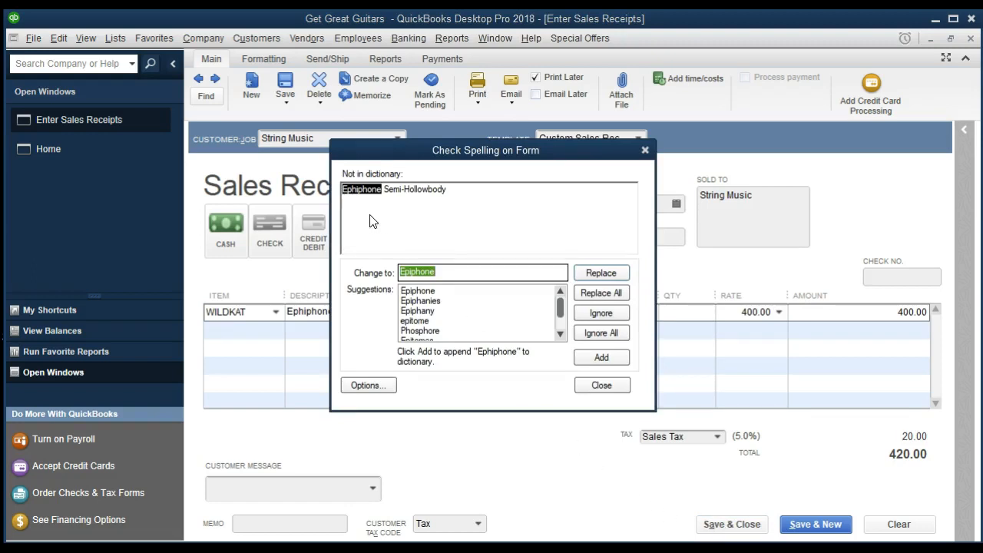
pyautogui.click(601, 358)
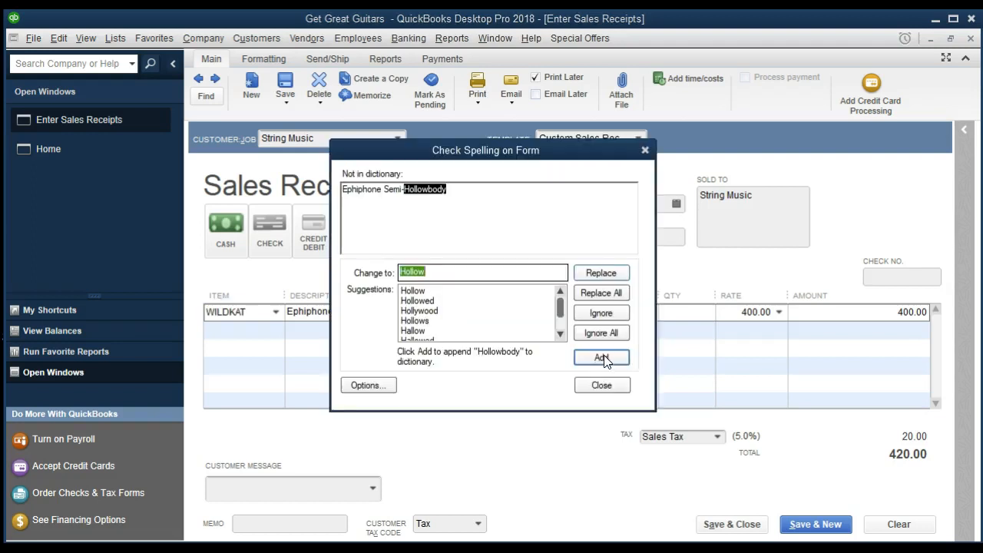
pyautogui.click(602, 357)
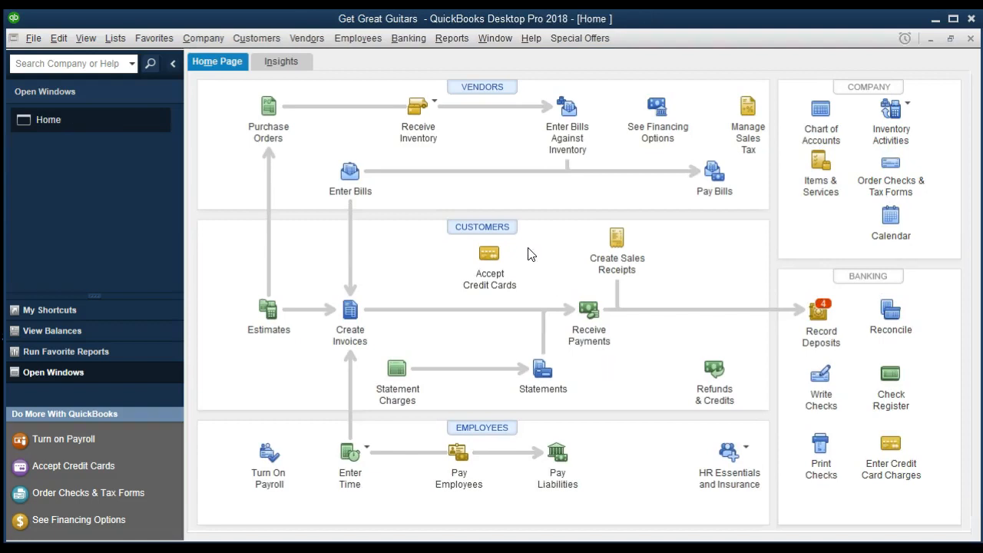
# - Open the standard Balance Sheet report and set its as-of date to 12/31/2021
pyautogui.click(455, 44)
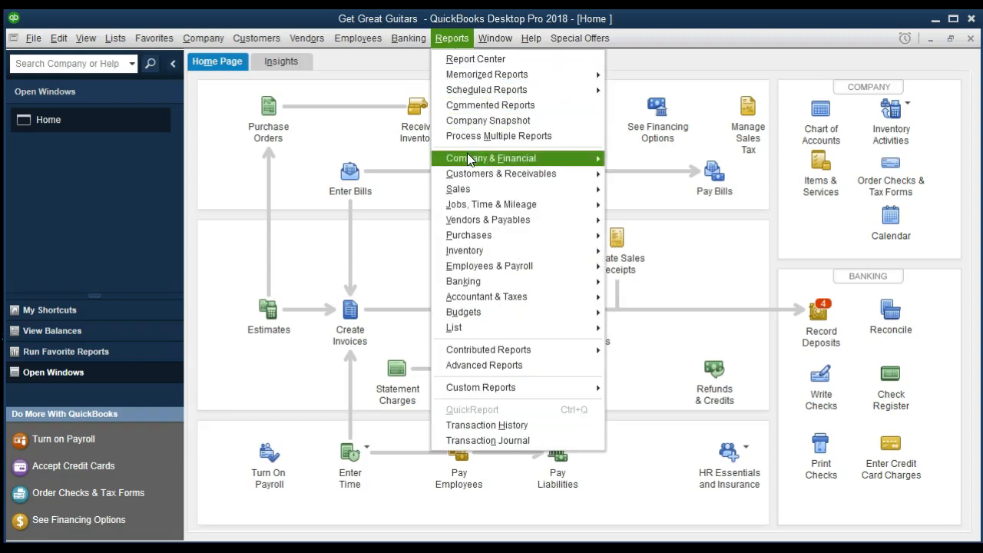
pyautogui.moveTo(466, 155)
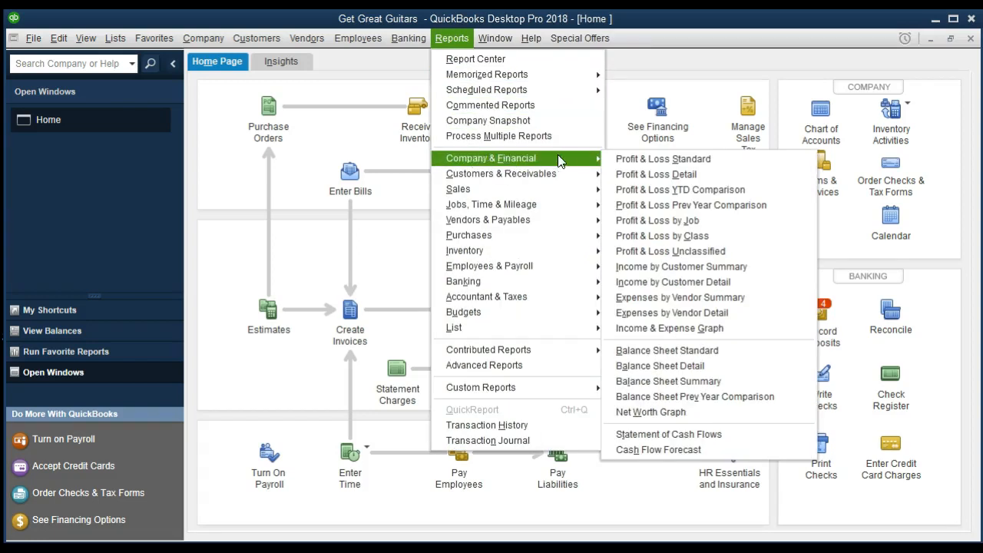
pyautogui.click(737, 356)
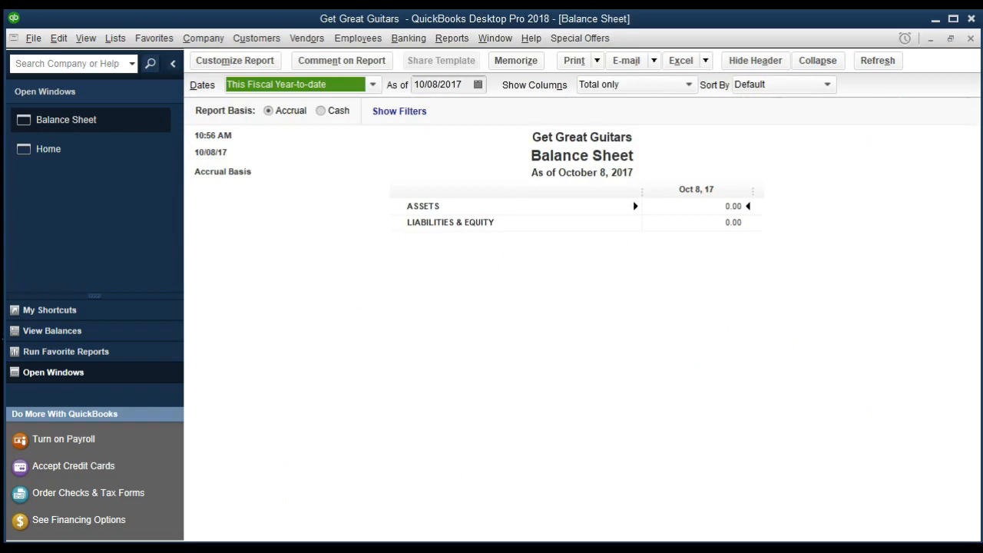
pyautogui.press('Tab')
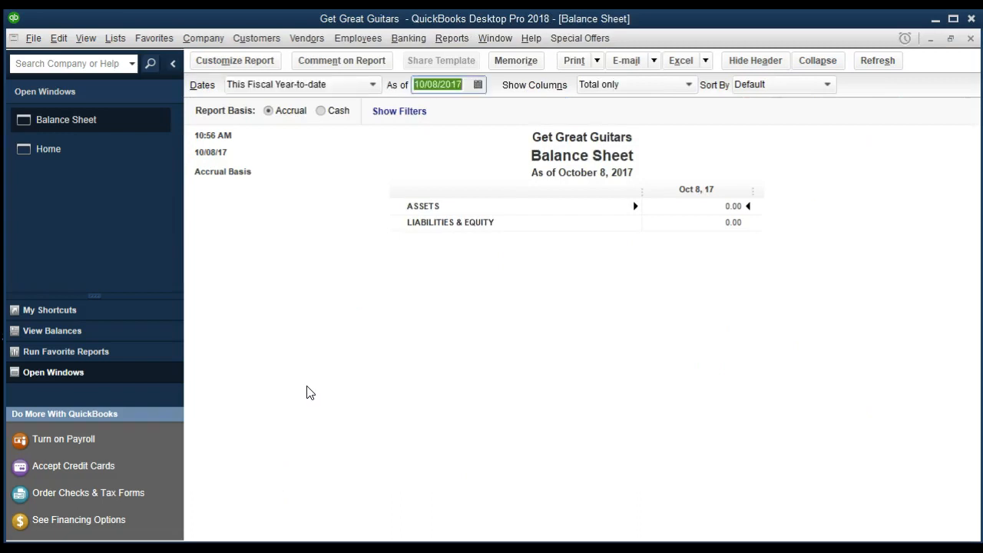
pyautogui.write('123121')
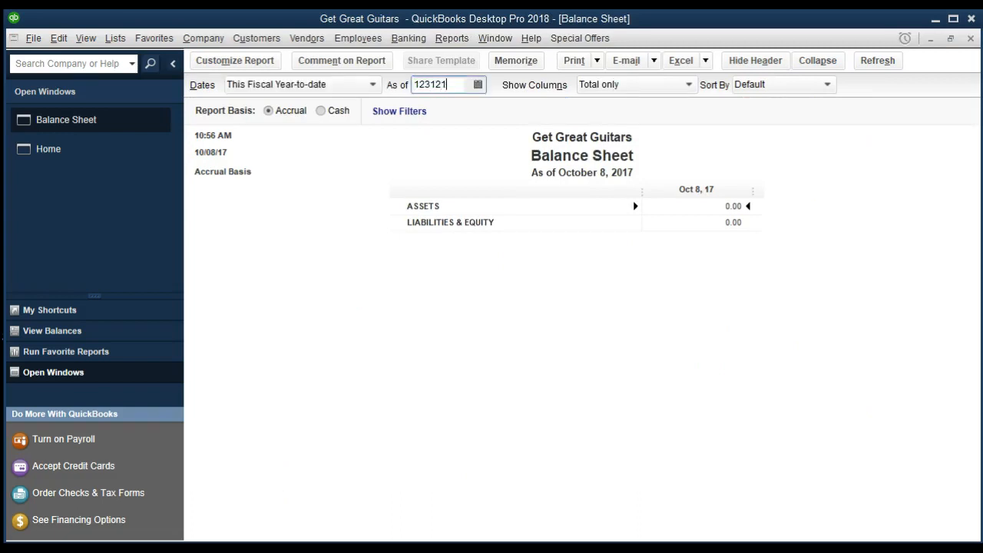
pyautogui.press('Tab')
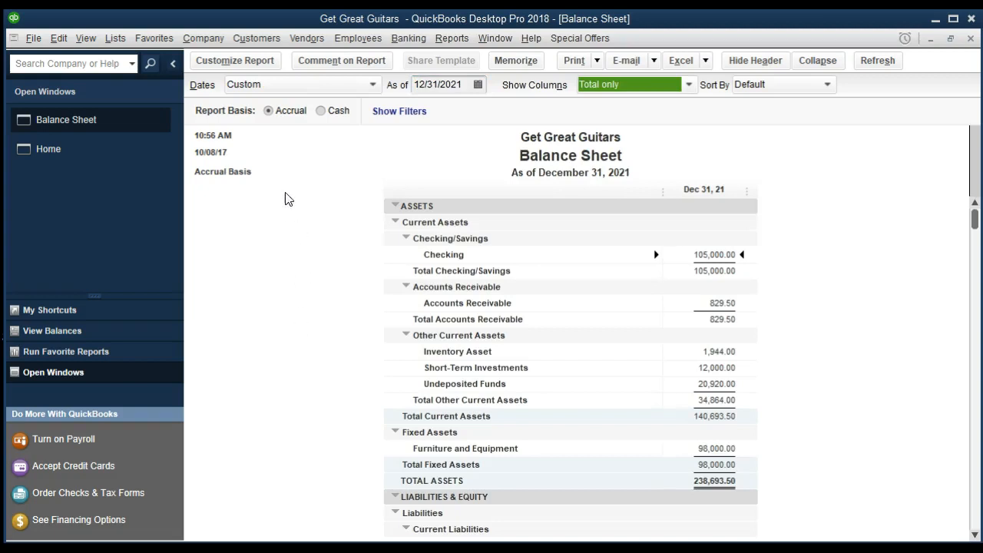
# - Customize the Balance Sheet's date range to start from 01/01/2021
pyautogui.click(250, 63)
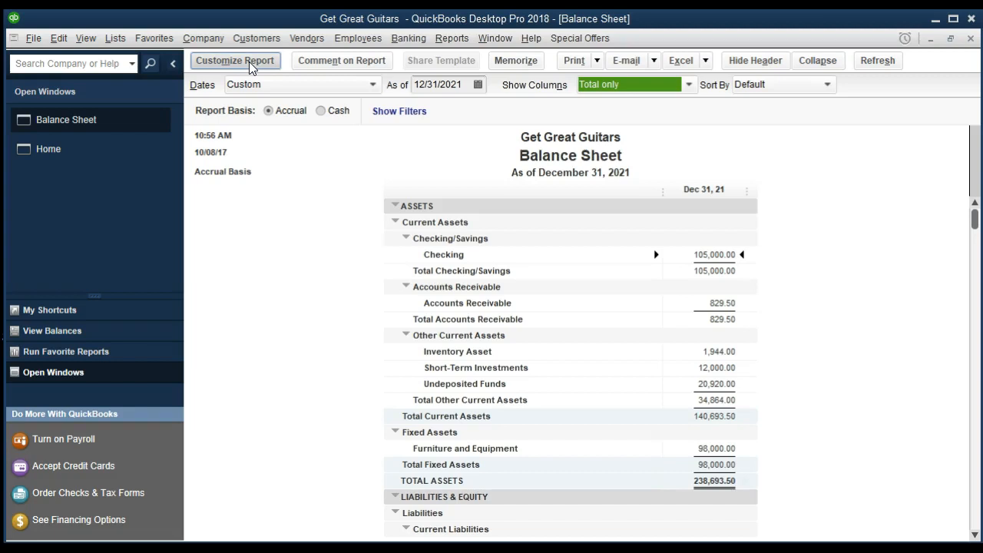
pyautogui.write('010121')
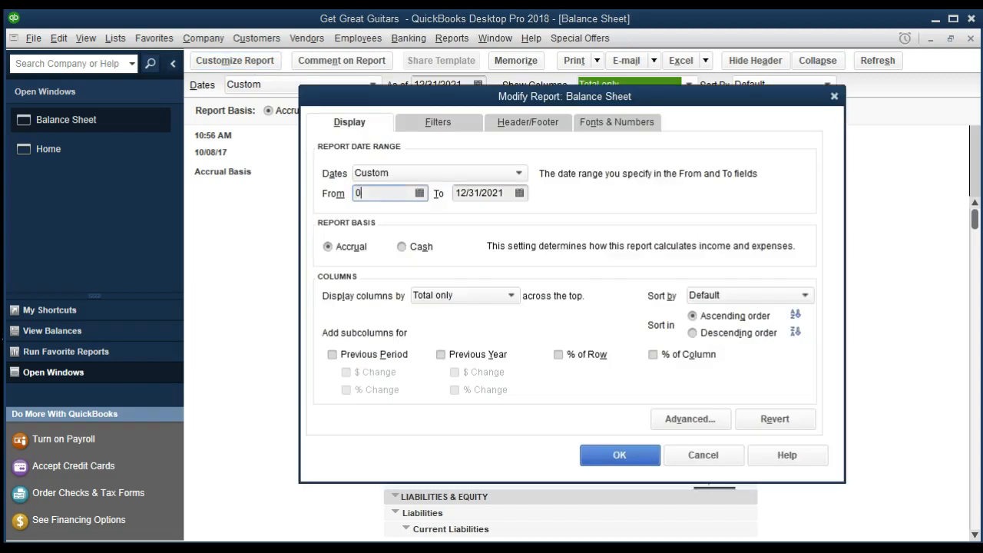
pyautogui.press('Tab')
pyautogui.press('Tab')
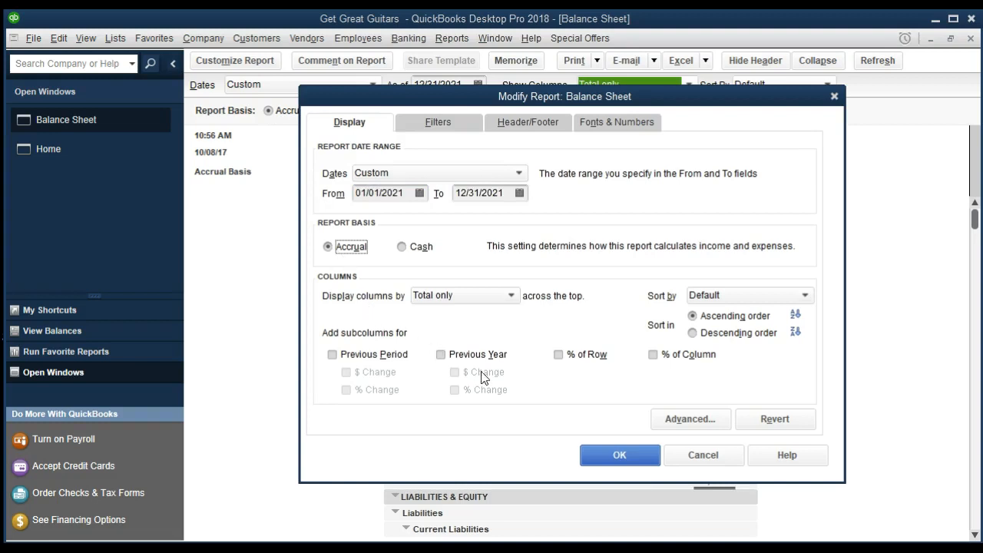
pyautogui.click(590, 458)
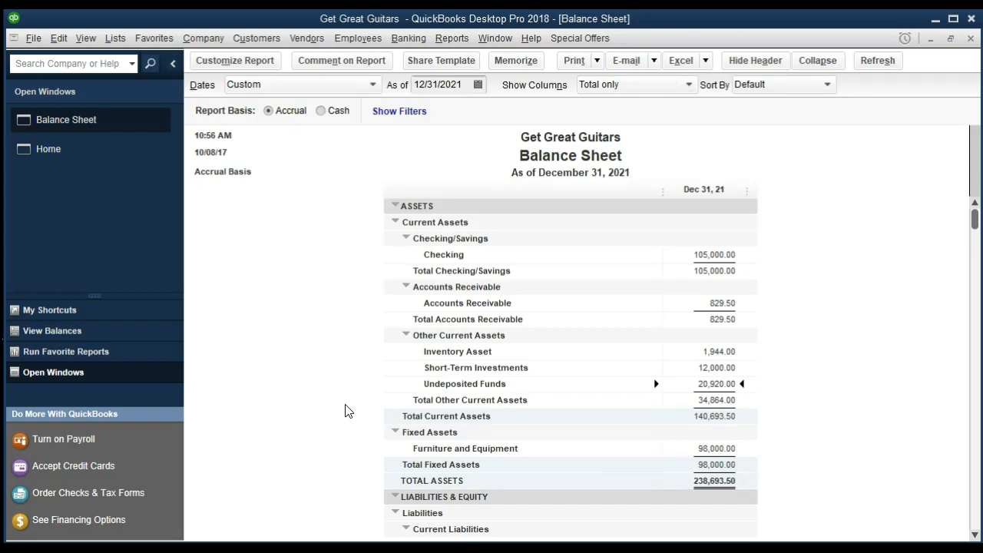
# - Review the transactions behind the Checking balance, then close the detail report to return to the Balance Sheet
pyautogui.click(714, 256)
pyautogui.doubleClick(714, 255)
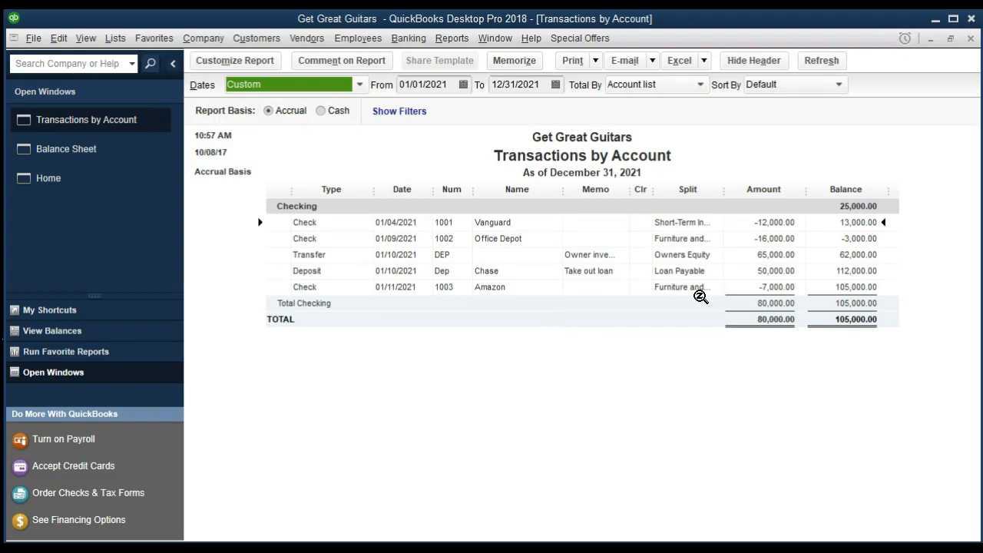
pyautogui.click(971, 38)
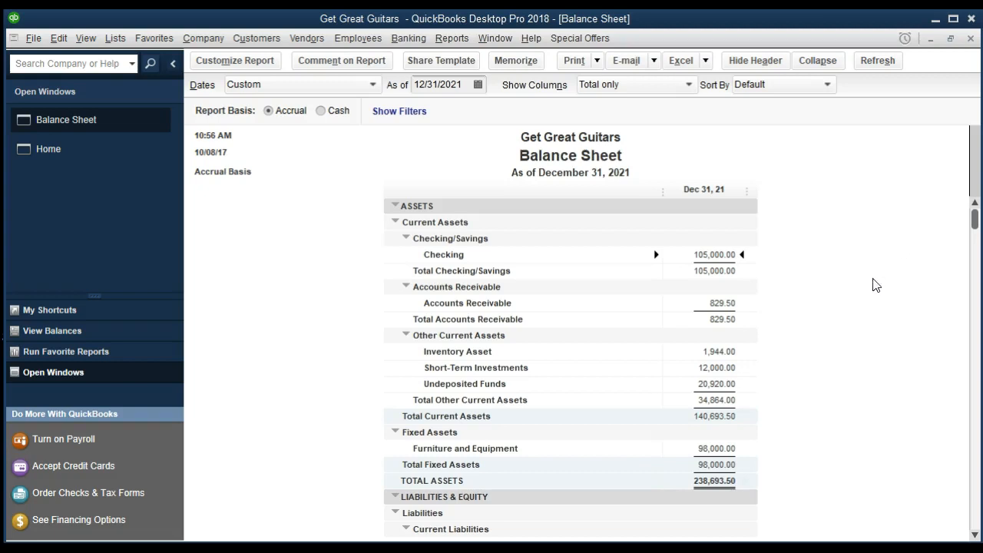
# - Examine the String Music sales receipt in the Undeposited Funds transaction detail, then return to the Balance Sheet
pyautogui.click(722, 382)
pyautogui.doubleClick(713, 384)
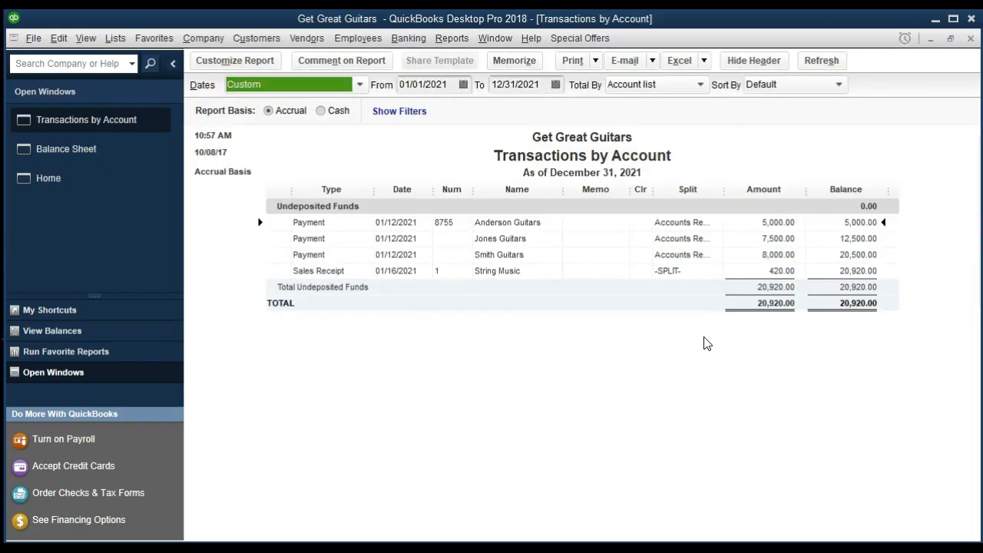
pyautogui.click(764, 274)
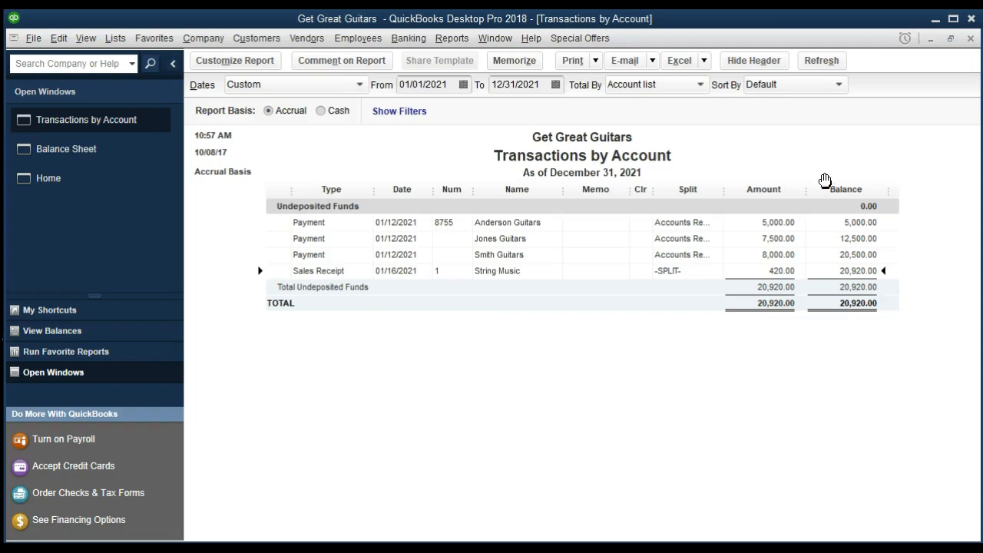
pyautogui.click(970, 38)
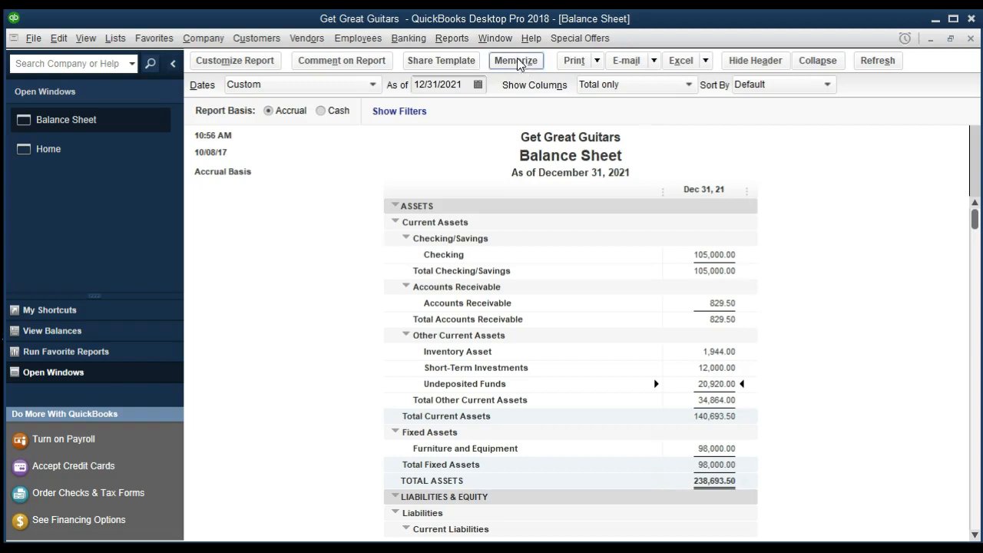
# - Open the standard Profit & Loss report and set its date range from 01/01/2021 to 12/31/2021
pyautogui.click(464, 43)
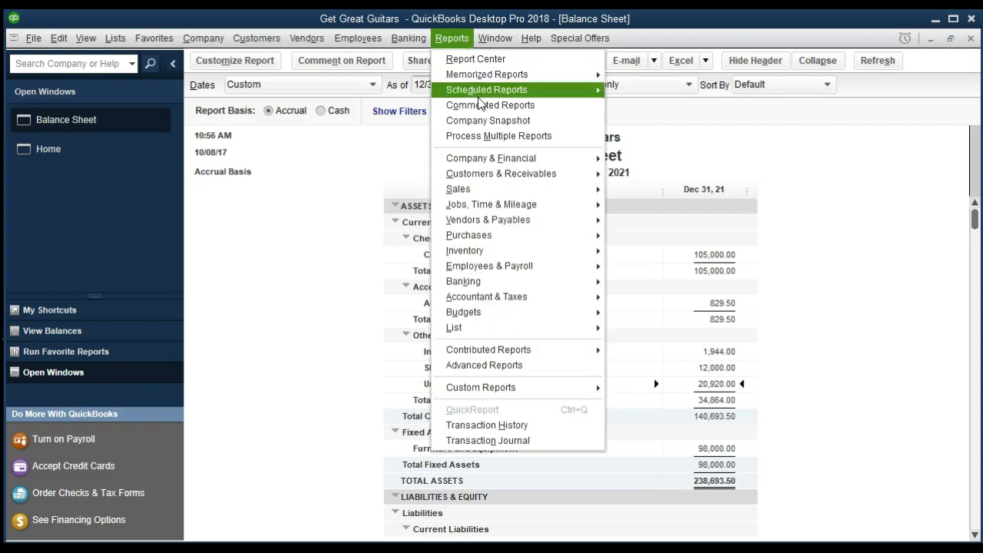
pyautogui.moveTo(536, 155)
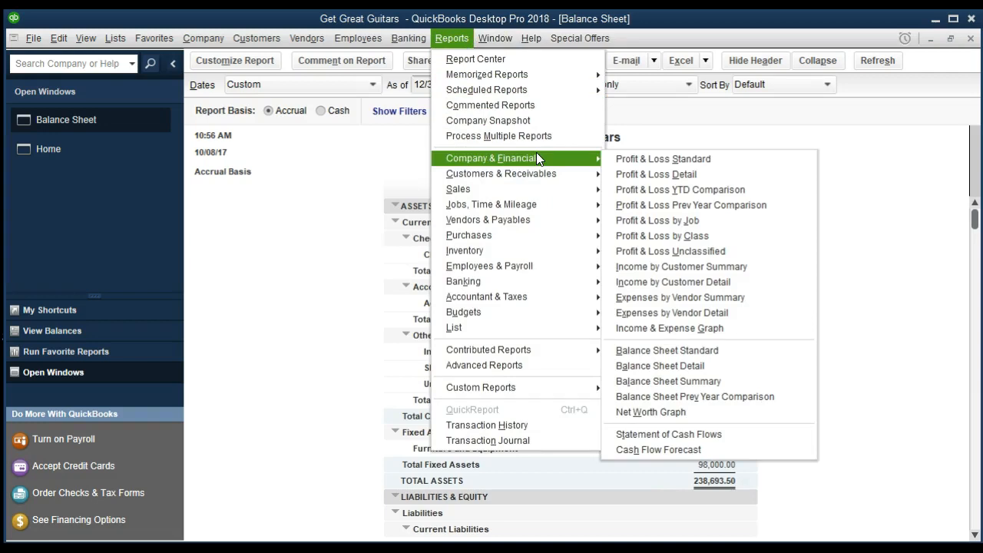
pyautogui.click(733, 165)
pyautogui.press('Tab')
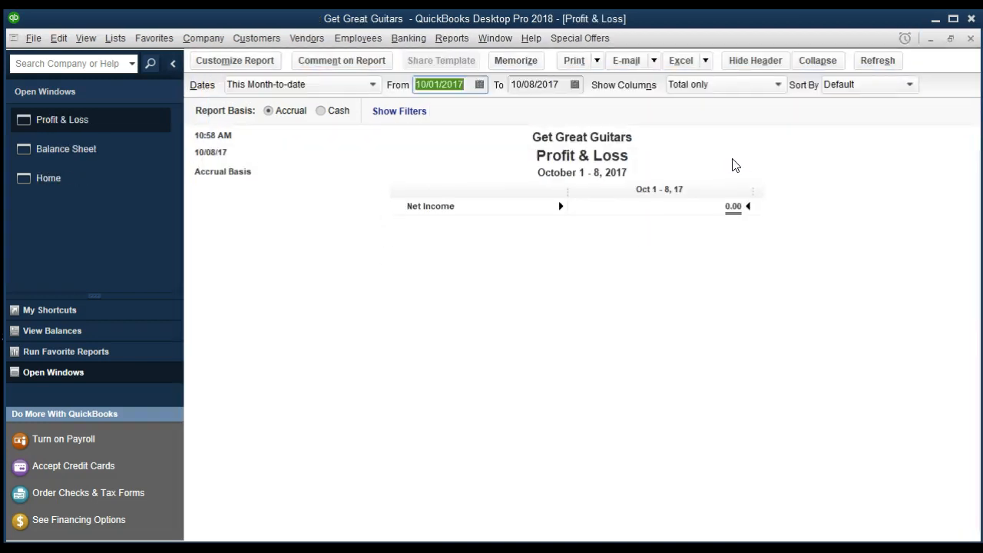
pyautogui.write('01/01/2021')
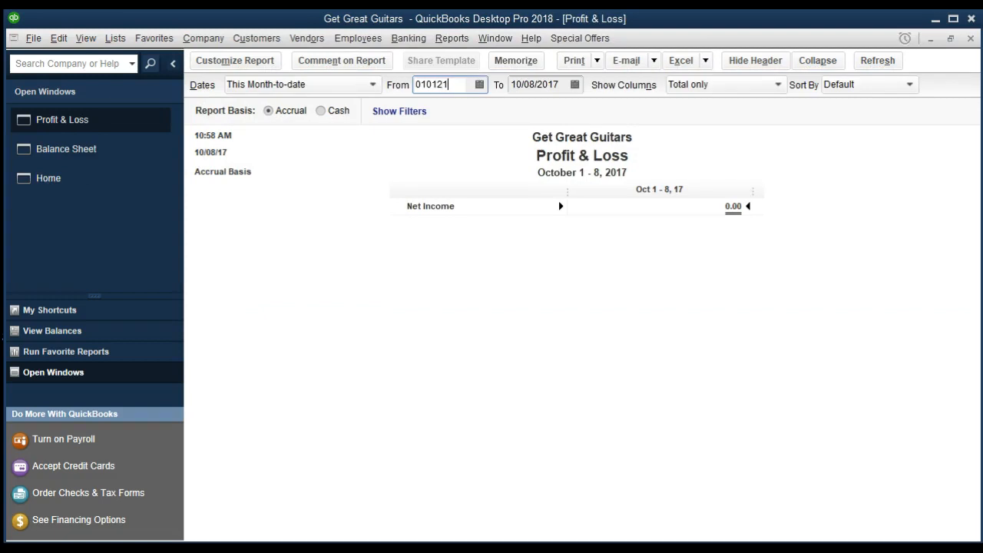
pyautogui.press('Tab')
pyautogui.write('123121')
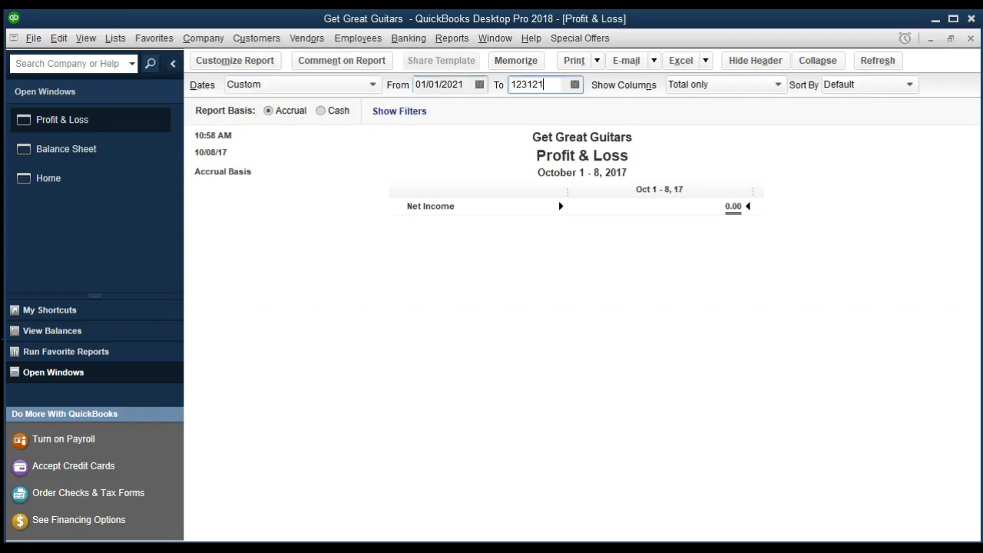
pyautogui.press('Tab')
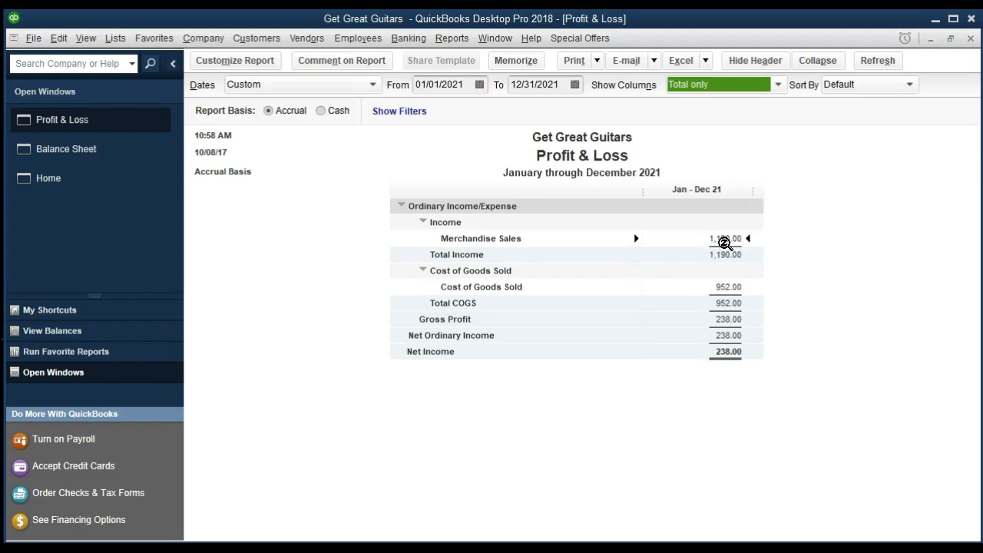
# - Examine the String Music sales receipt in the Merchandise Sales detail, then return to the Profit & Loss report
pyautogui.doubleClick(725, 238)
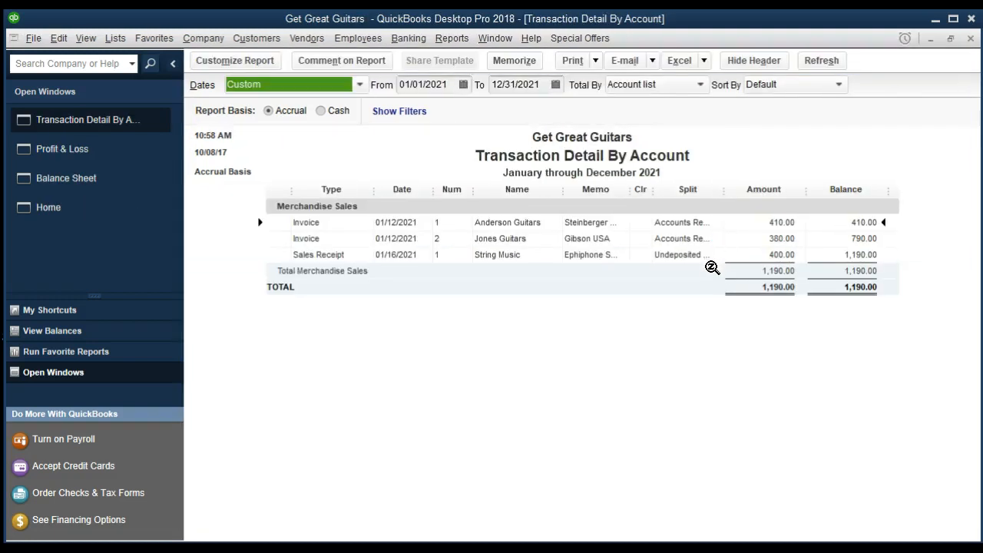
pyautogui.click(765, 256)
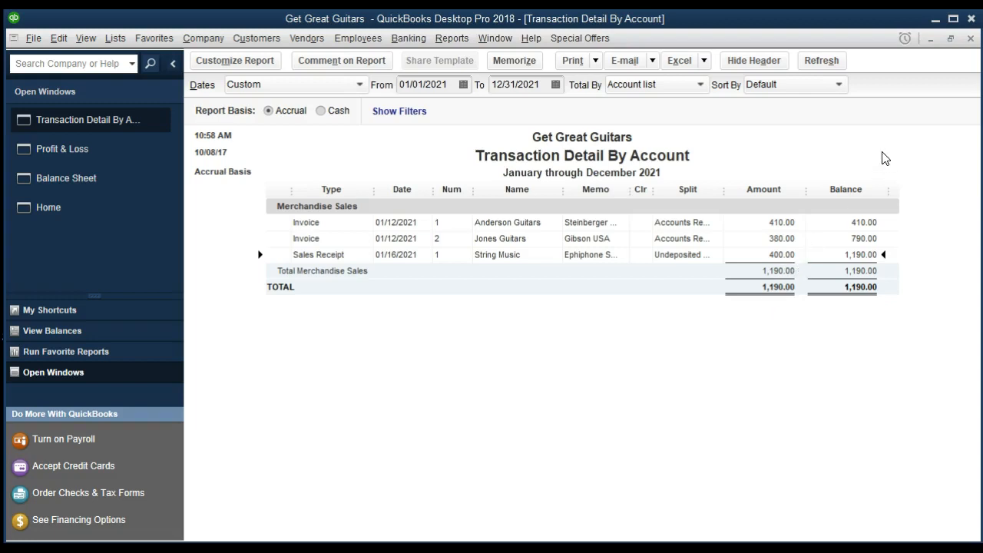
pyautogui.click(970, 38)
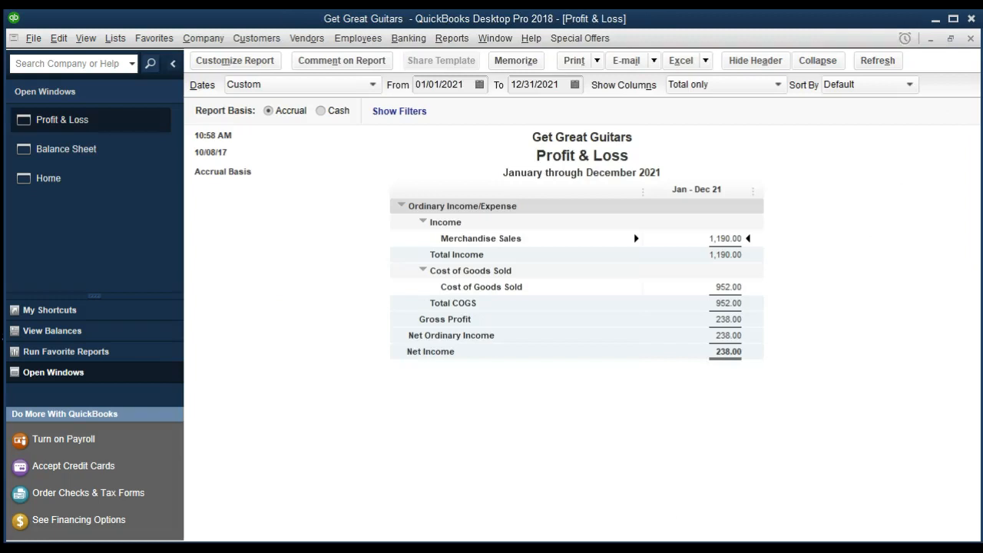
# - Switch back to the Balance Sheet and review the transactions behind Sales Tax Payable, then close the detail report
pyautogui.click(84, 157)
pyautogui.scroll(-1, 302, 364)
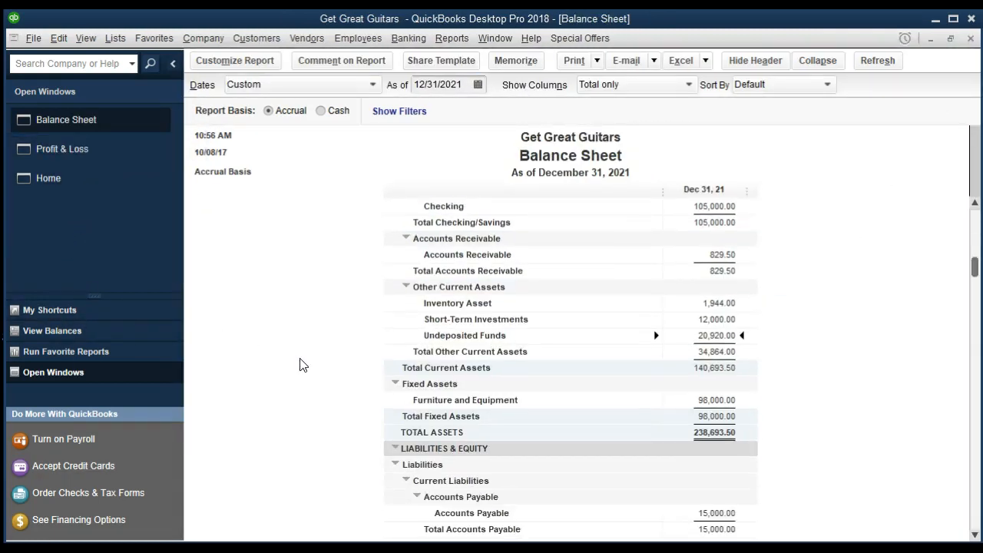
pyautogui.scroll(-4, 301, 364)
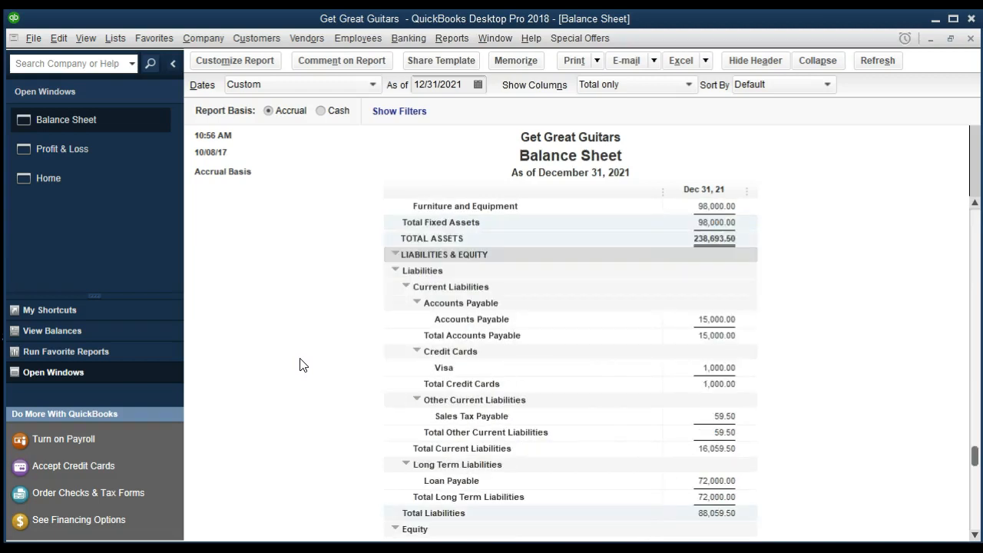
pyautogui.scroll(-1, 302, 364)
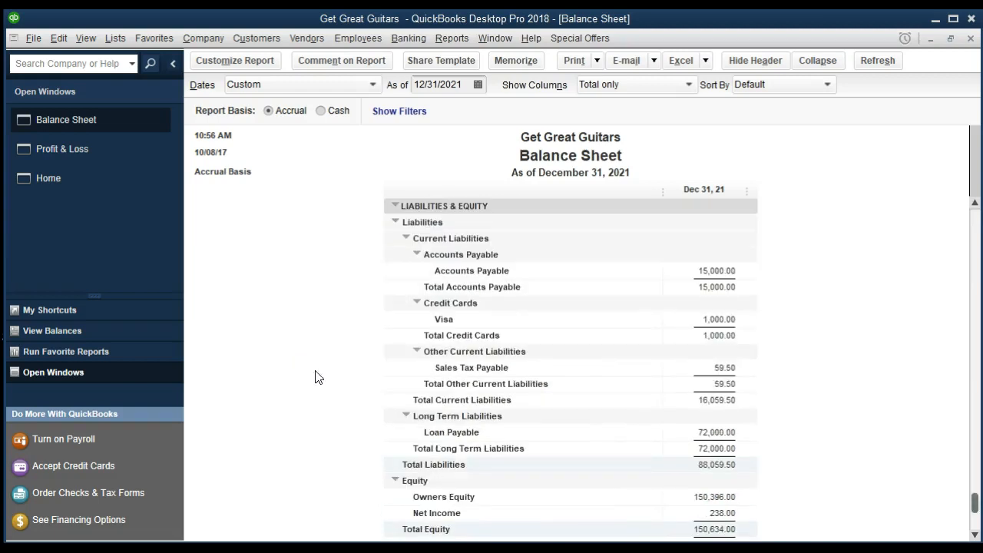
pyautogui.doubleClick(723, 367)
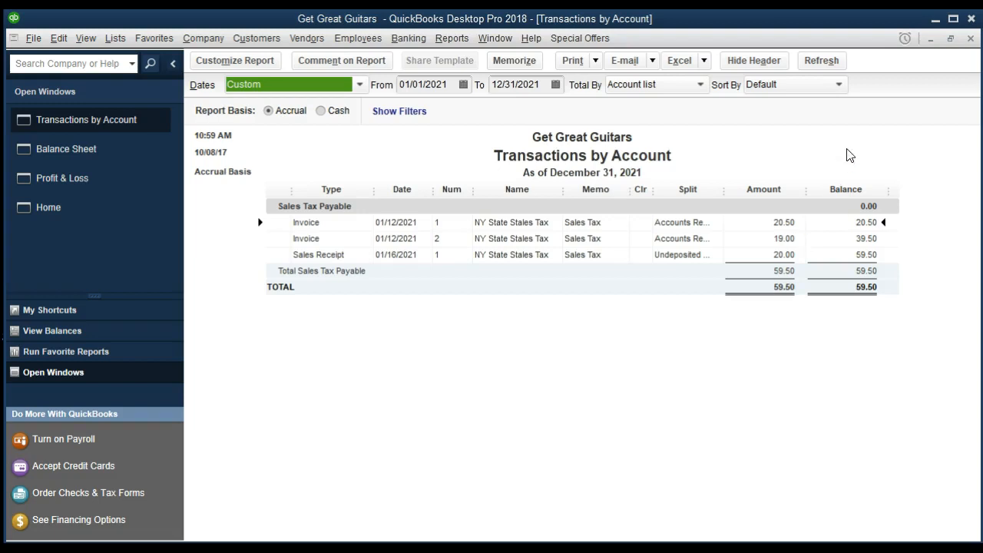
pyautogui.click(969, 39)
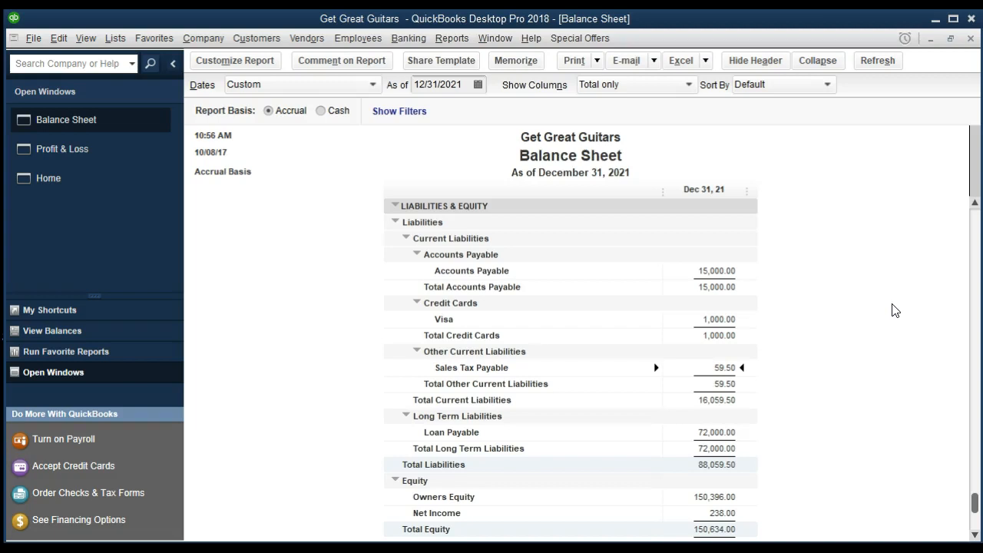
# - Open String Music's sales receipt from the Inventory Asset transaction detail to review it, then close both to return to the Balance Sheet
pyautogui.scroll(6, 842, 398)
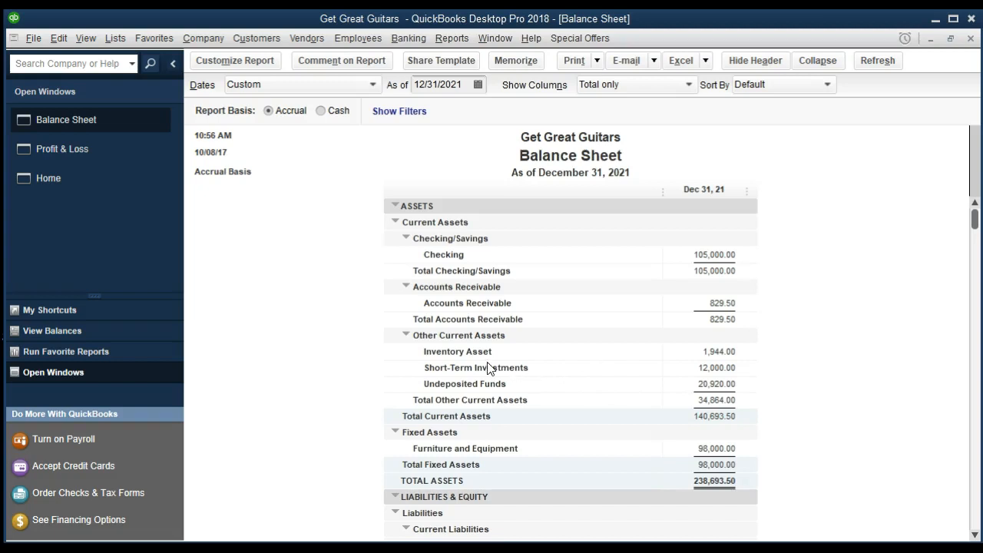
pyautogui.click(718, 352)
pyautogui.doubleClick(710, 352)
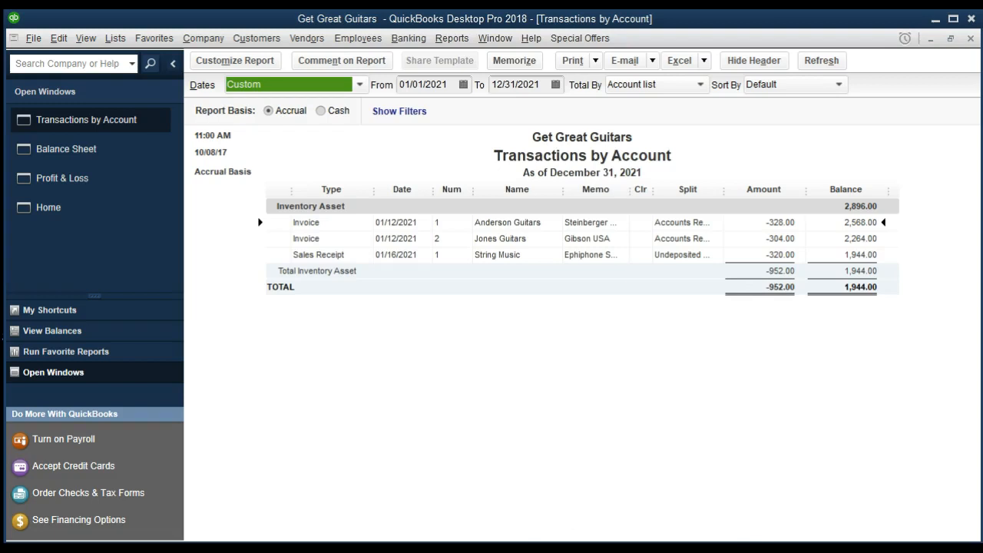
pyautogui.click(771, 254)
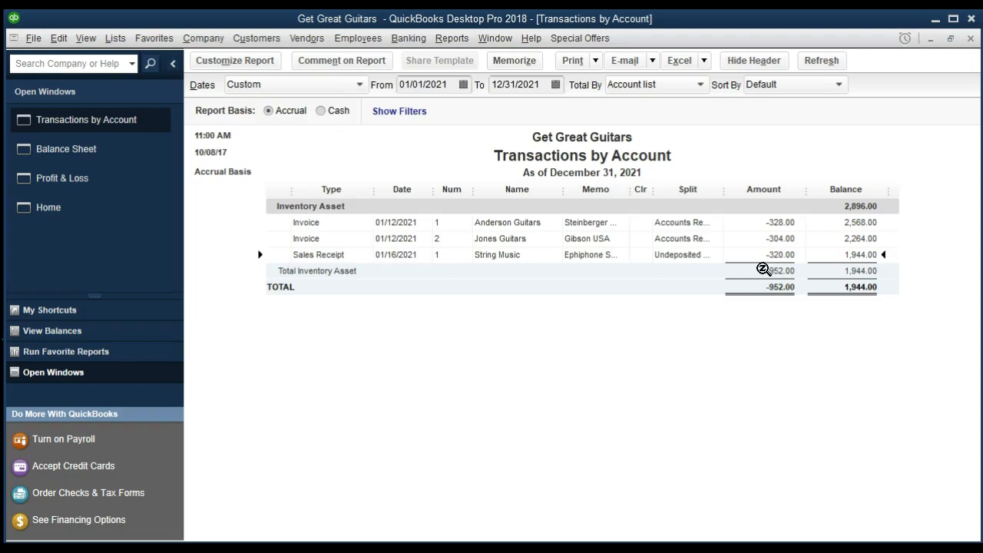
pyautogui.doubleClick(786, 255)
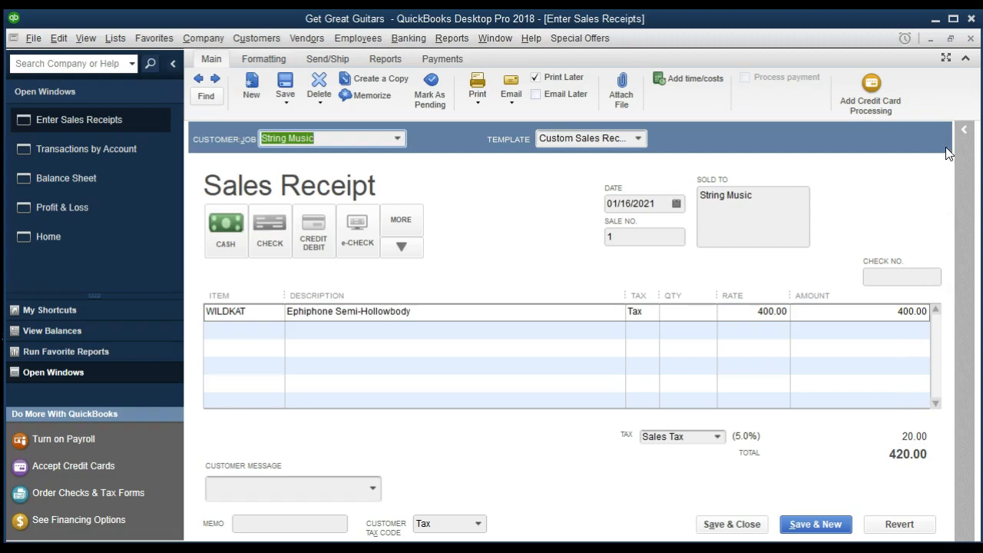
pyautogui.click(969, 39)
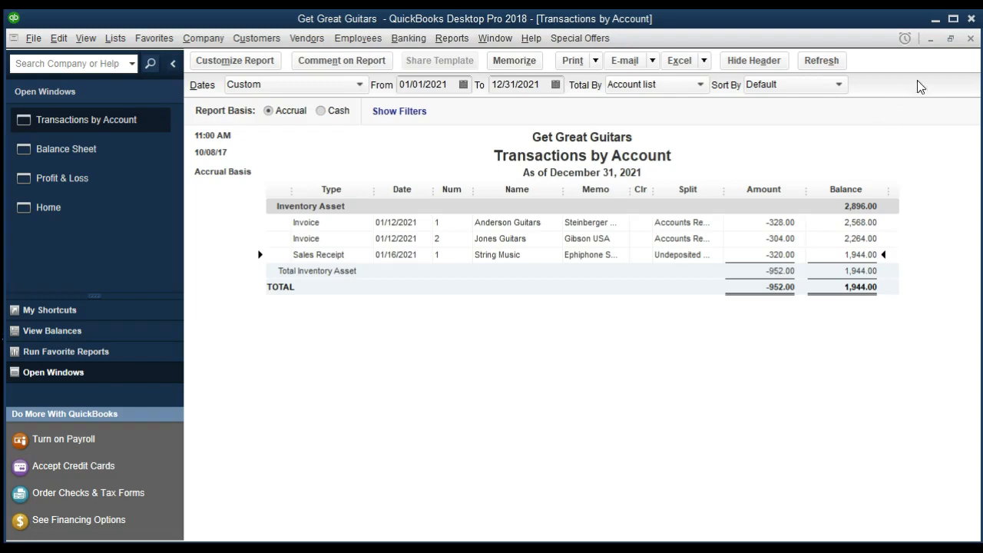
pyautogui.click(970, 40)
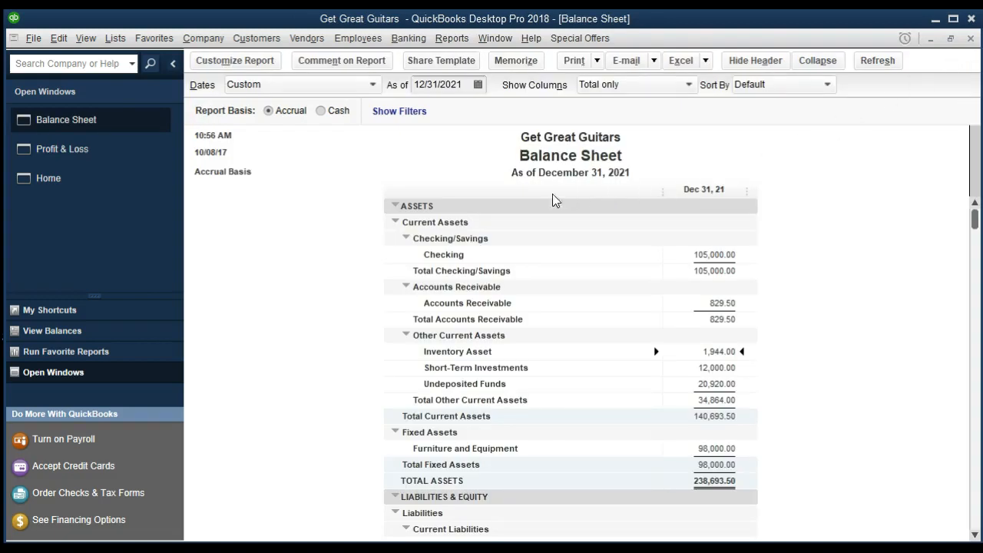
# - Review String Music's sales receipt from the Profit & Loss report's Cost of Goods Sold detail, then close both to return to the report
pyautogui.click(108, 151)
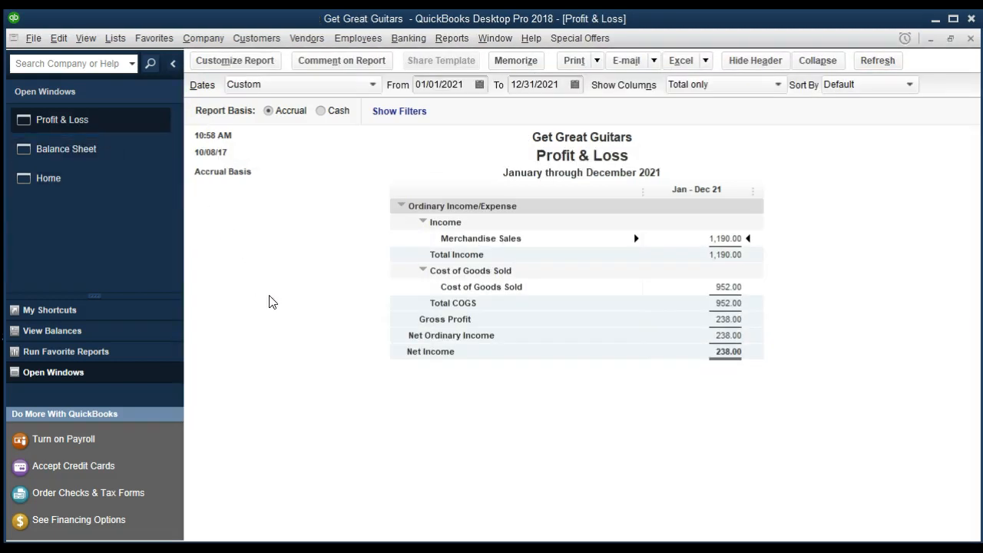
pyautogui.click(726, 289)
pyautogui.doubleClick(727, 287)
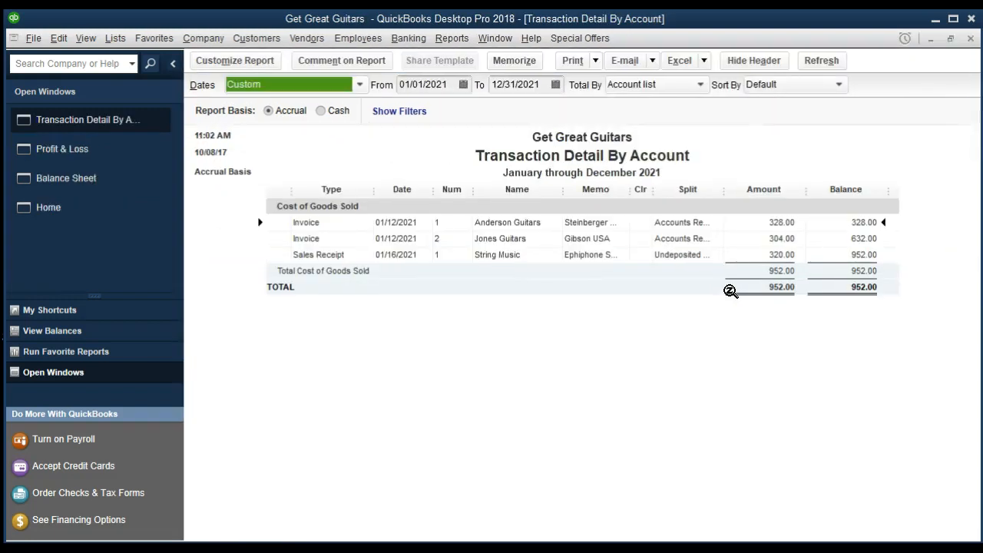
pyautogui.click(760, 254)
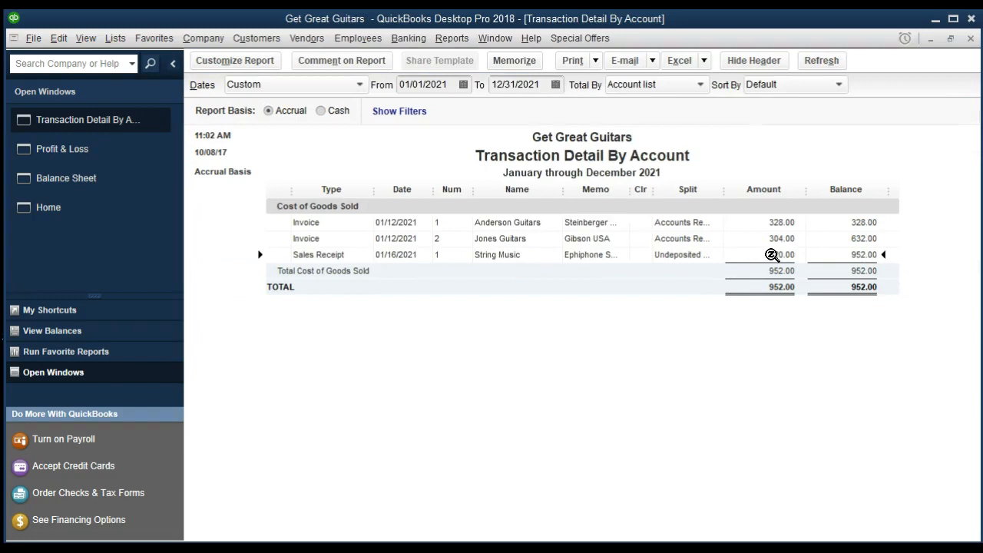
pyautogui.doubleClick(771, 255)
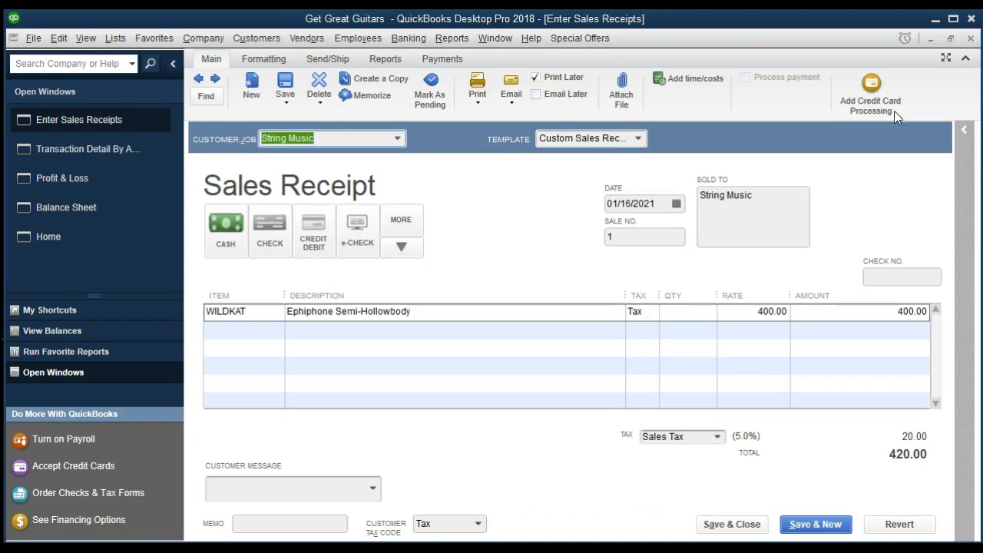
pyautogui.click(971, 38)
pyautogui.click(970, 39)
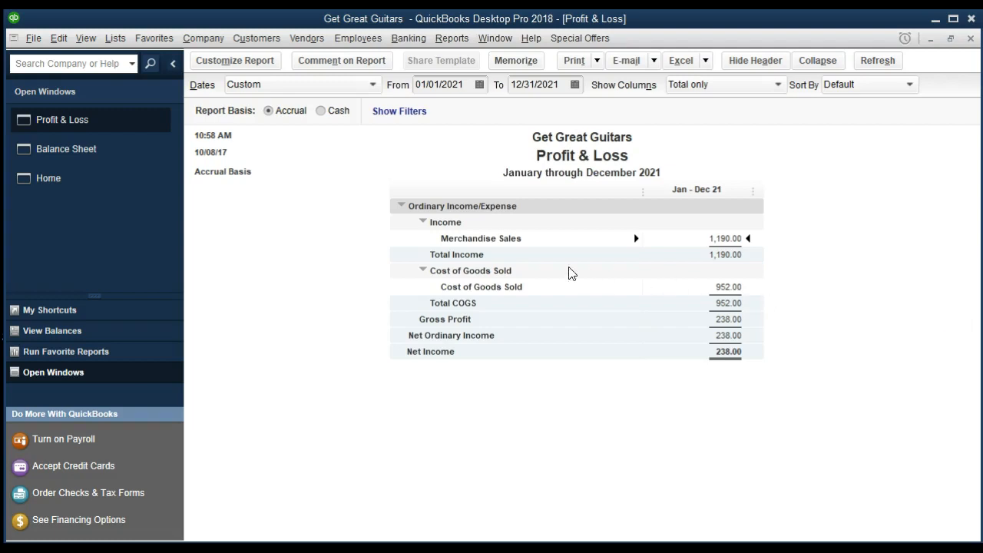
# - Start a new sales receipt from the home page and quick-add Sam The Guitar Man as its customer
pyautogui.click(53, 188)
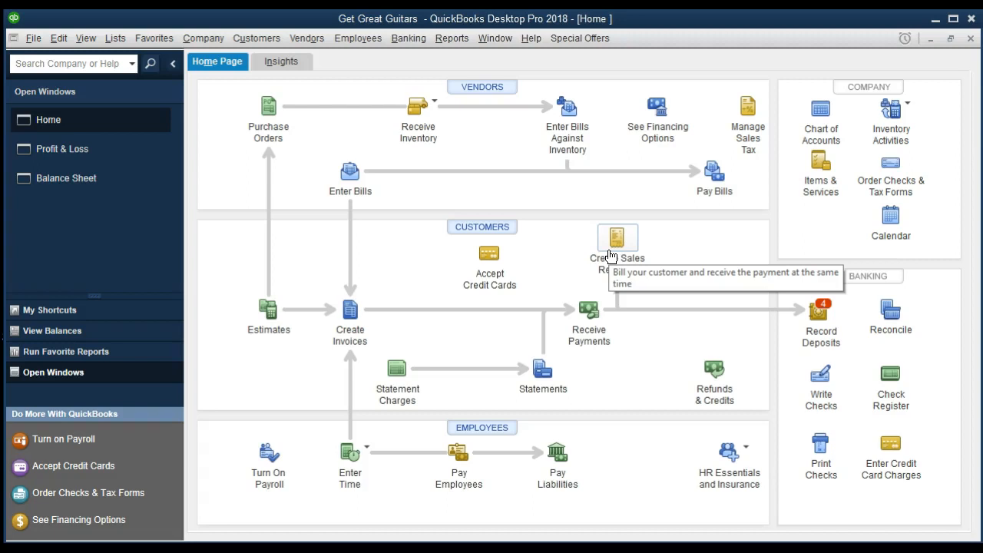
pyautogui.click(617, 240)
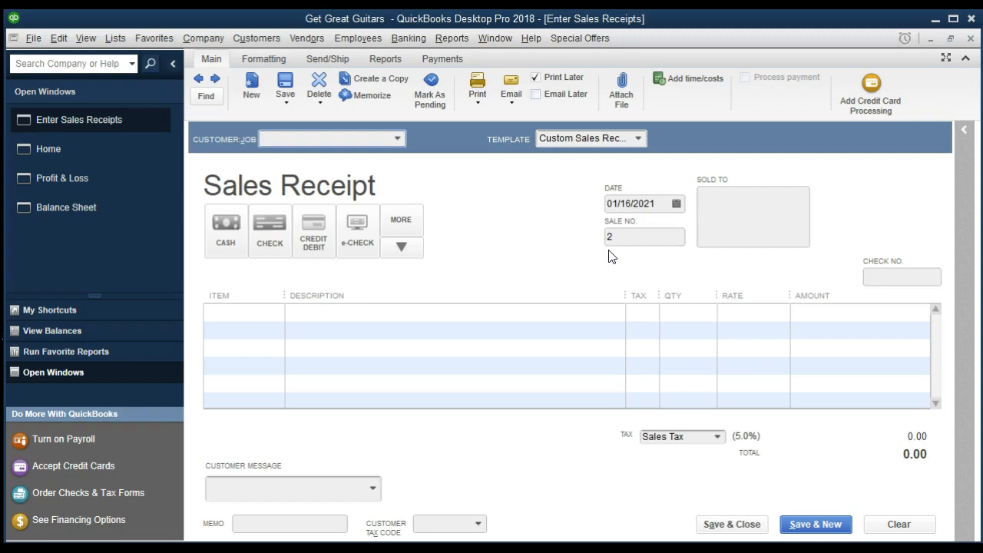
pyautogui.click(398, 141)
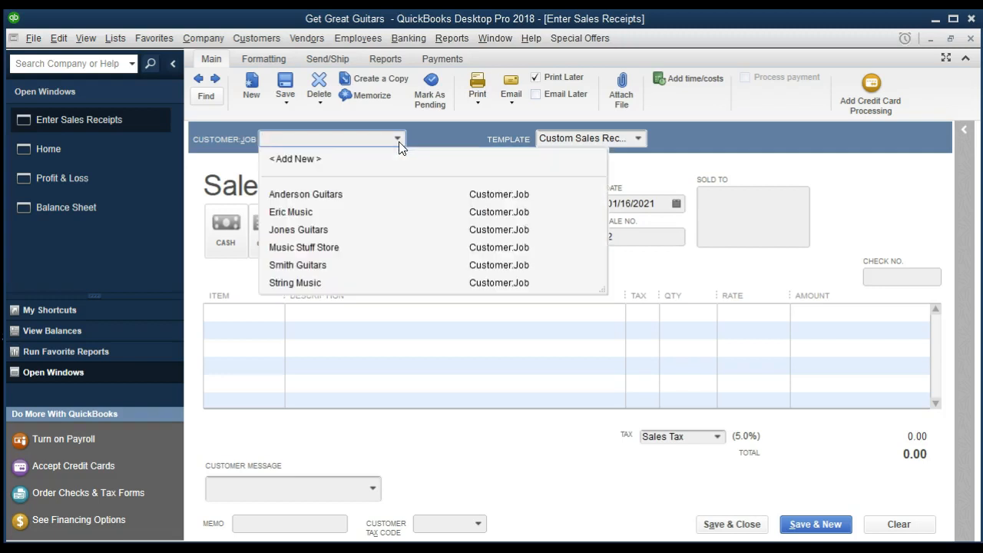
pyautogui.click(399, 143)
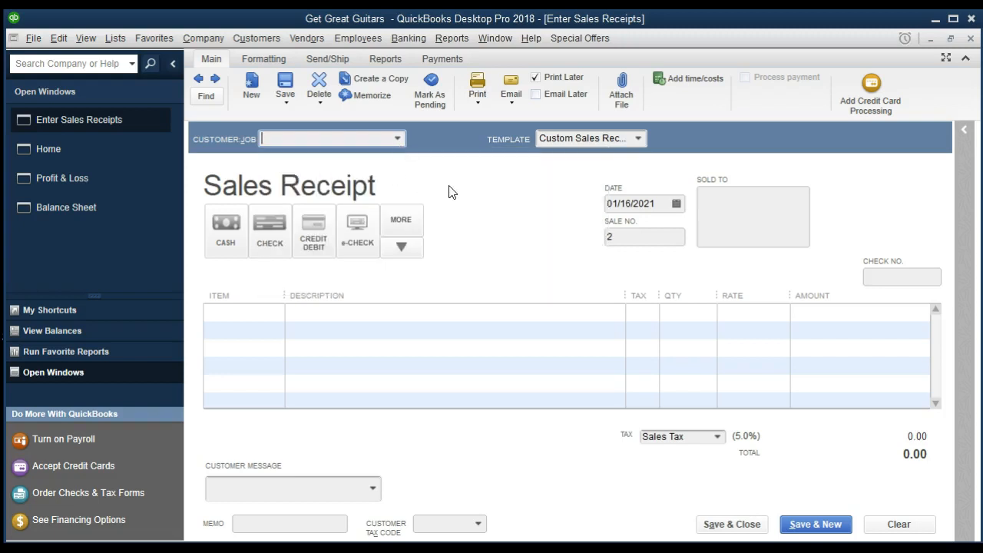
pyautogui.write('Sam ')
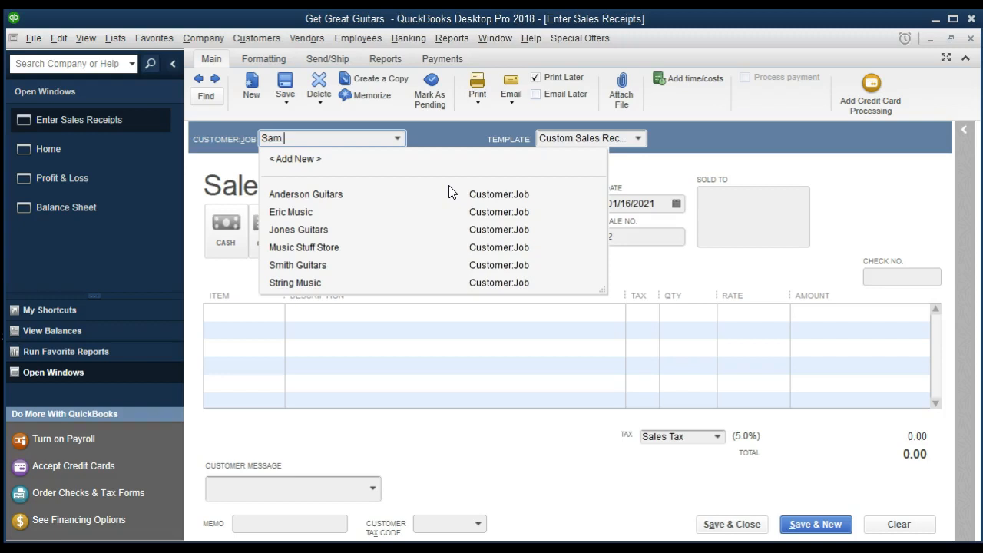
pyautogui.write('The Guitar Man')
pyautogui.press('Tab')
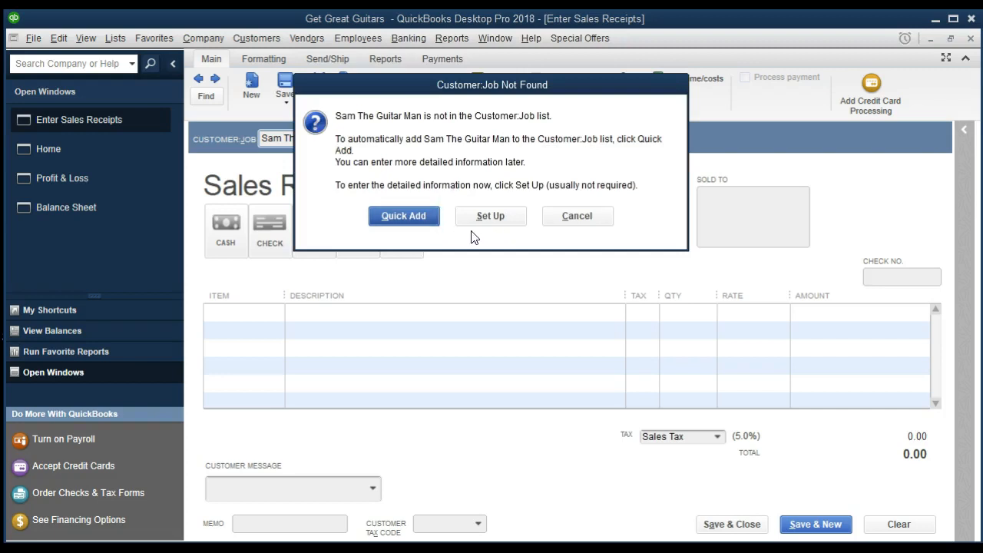
pyautogui.click(413, 220)
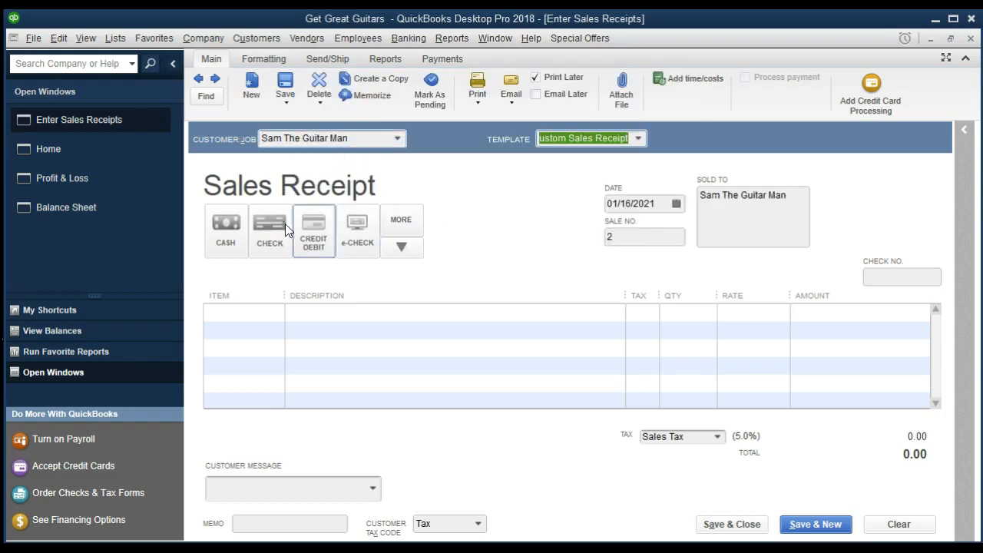
# - Choose cash as the payment method and advance through the receipt header to the first item line
pyautogui.click(236, 234)
pyautogui.press('Tab')
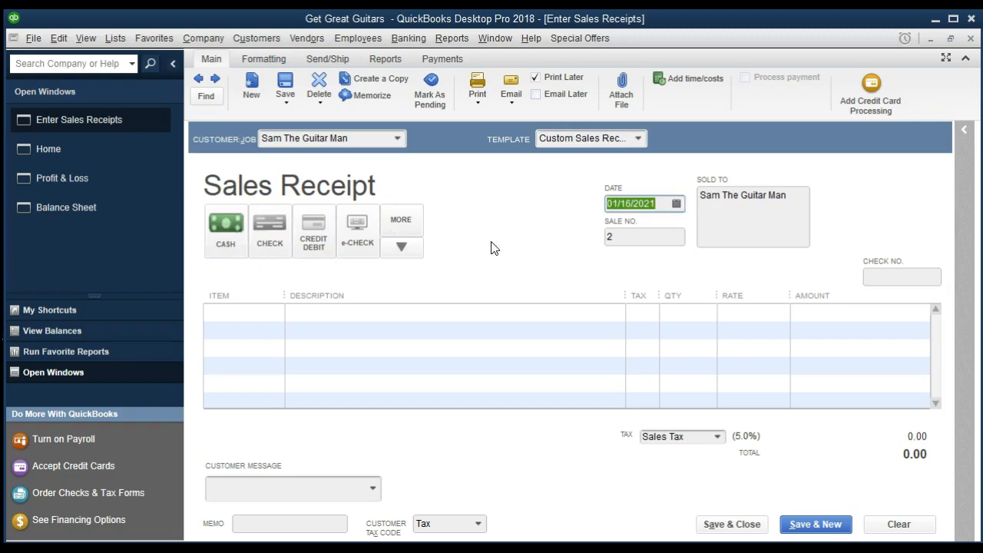
pyautogui.press('Tab')
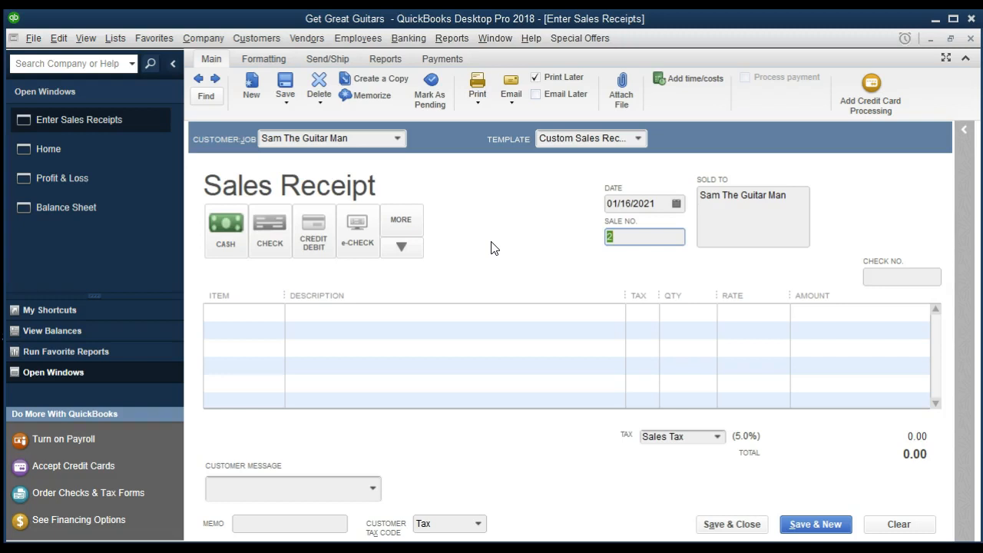
pyautogui.press('Tab')
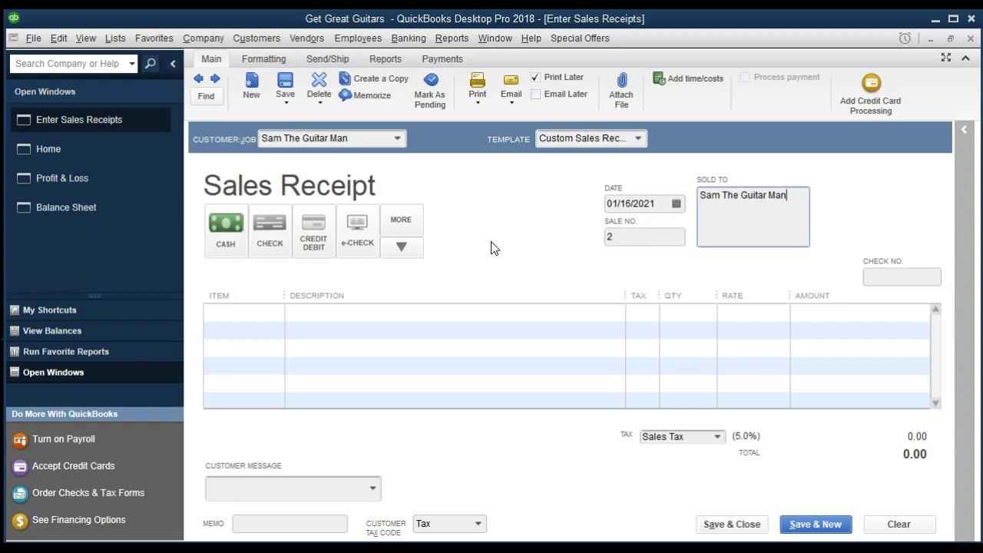
pyautogui.press('Tab')
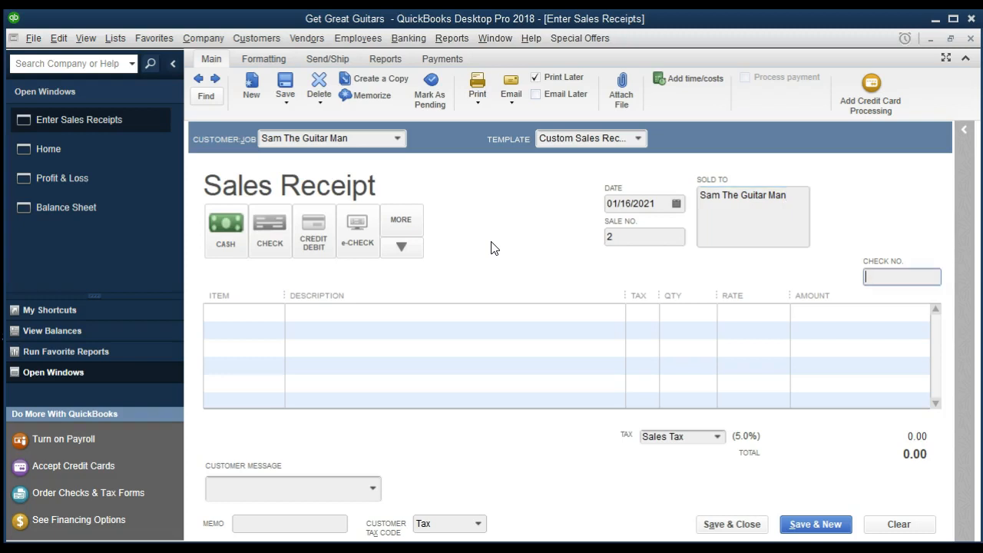
pyautogui.press('Tab')
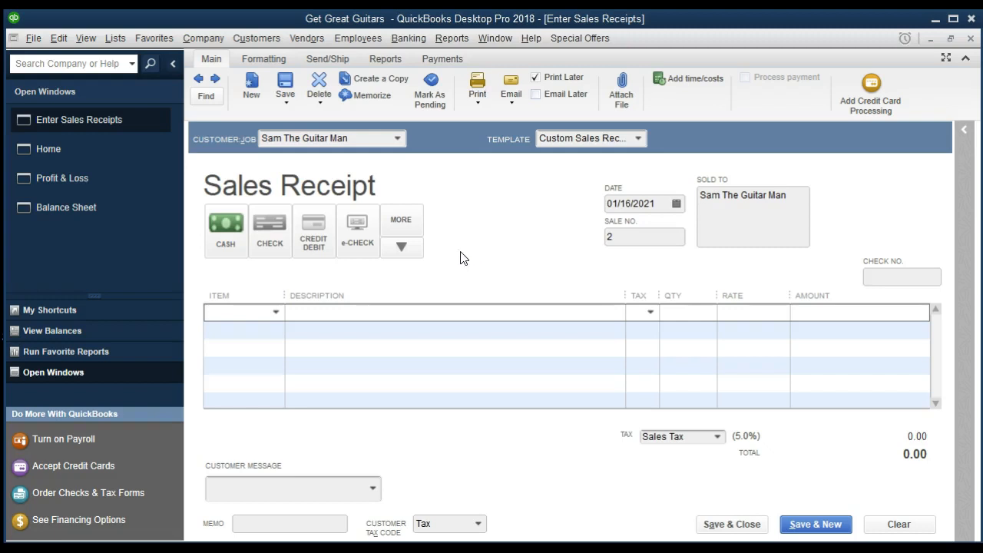
# - Add the Diagnostic service as the first line of the sales receipt with a quantity of 1
pyautogui.click(275, 313)
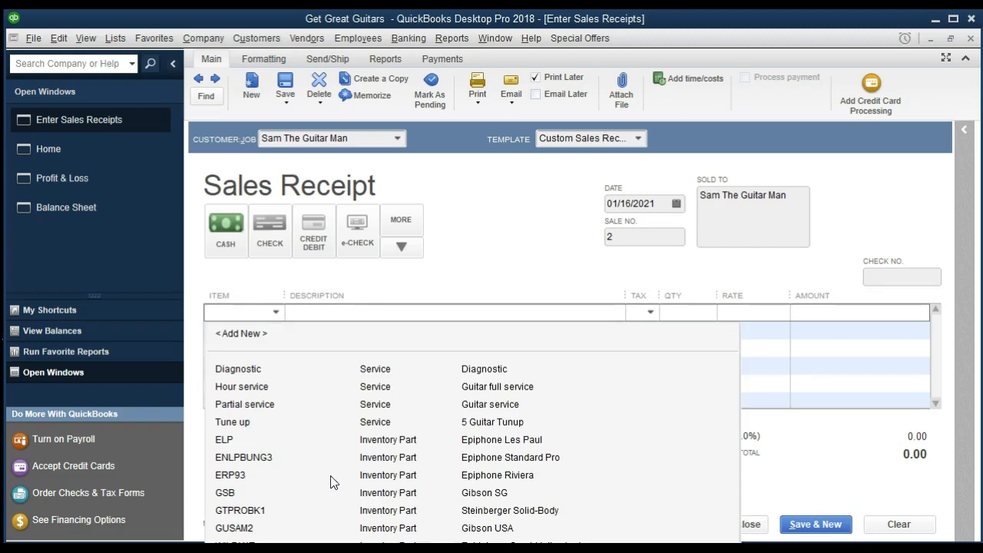
pyautogui.click(381, 372)
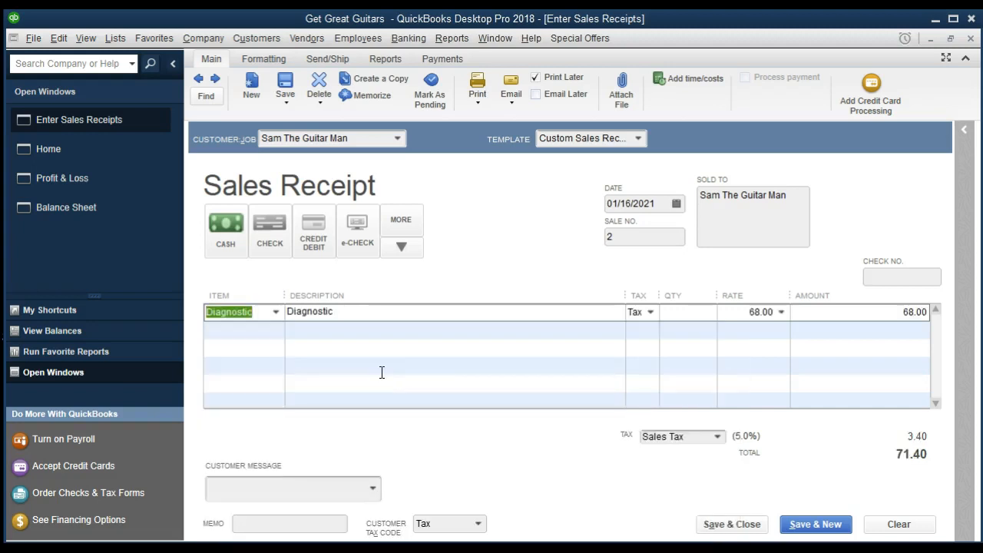
pyautogui.press('Tab')
pyautogui.press('Tab')
pyautogui.press('Tab')
pyautogui.press('Tab')
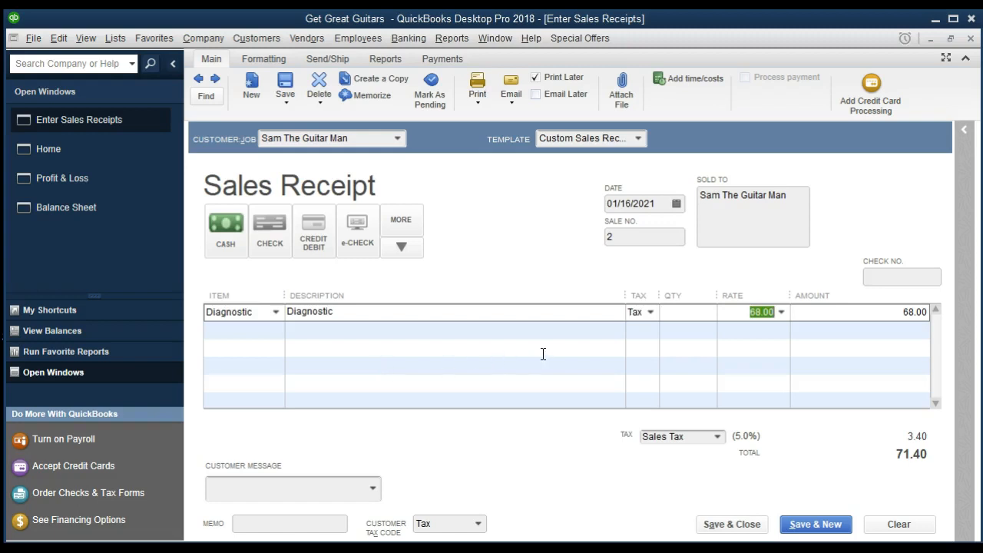
pyautogui.click(703, 313)
pyautogui.write('1')
pyautogui.press('Tab')
pyautogui.press('Tab')
pyautogui.press('Tab')
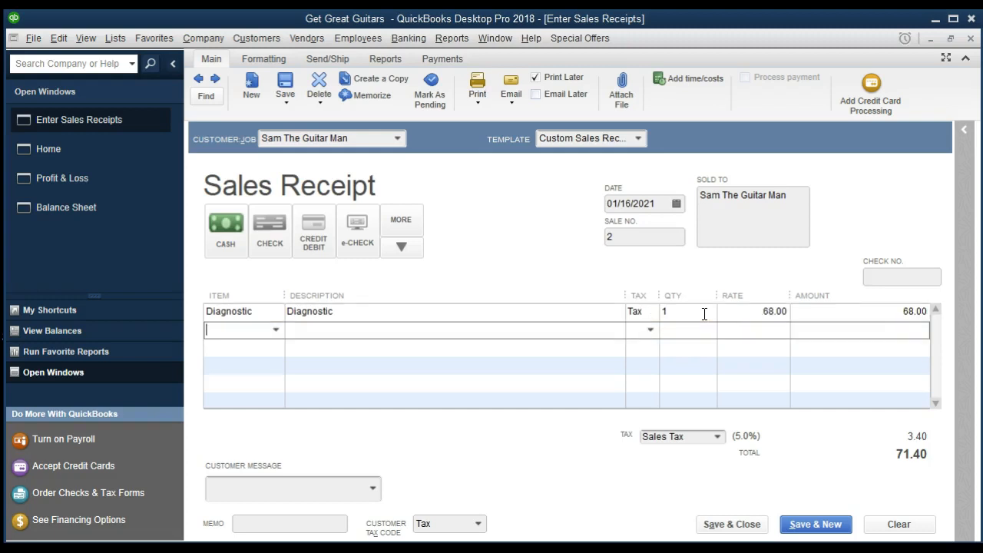
# - Add the Hour service item on the second line of the sales receipt with a quantity of 1
pyautogui.click(276, 330)
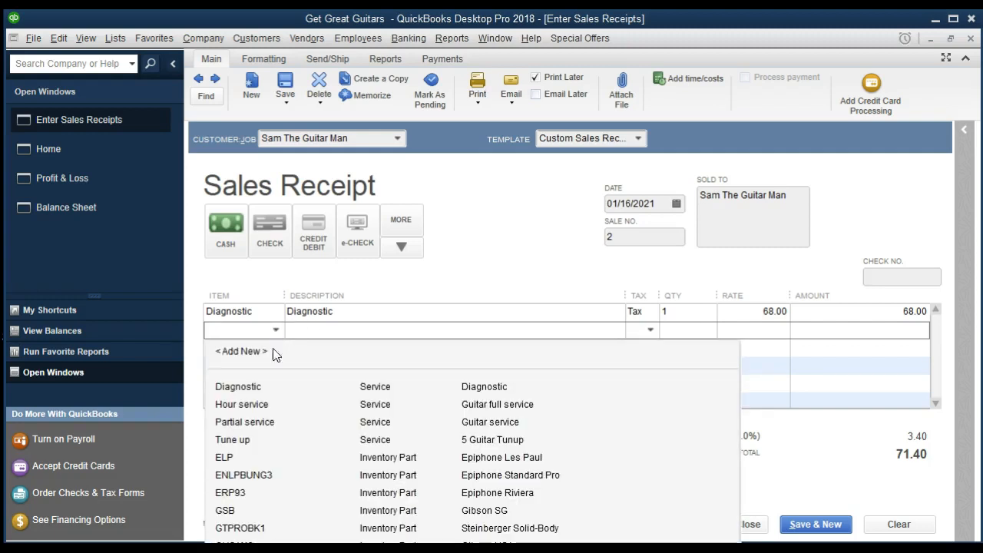
pyautogui.click(253, 405)
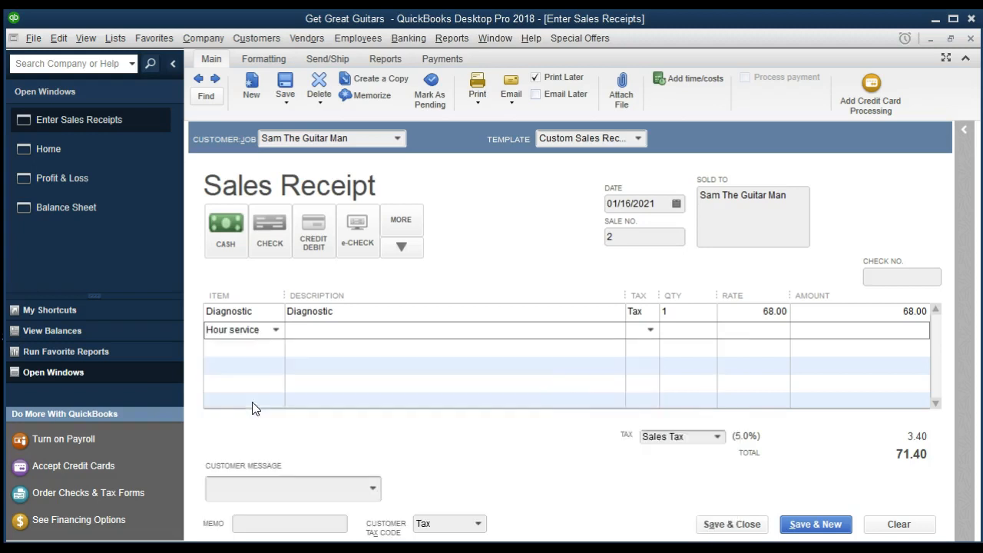
pyautogui.press('Tab')
pyautogui.press('Tab')
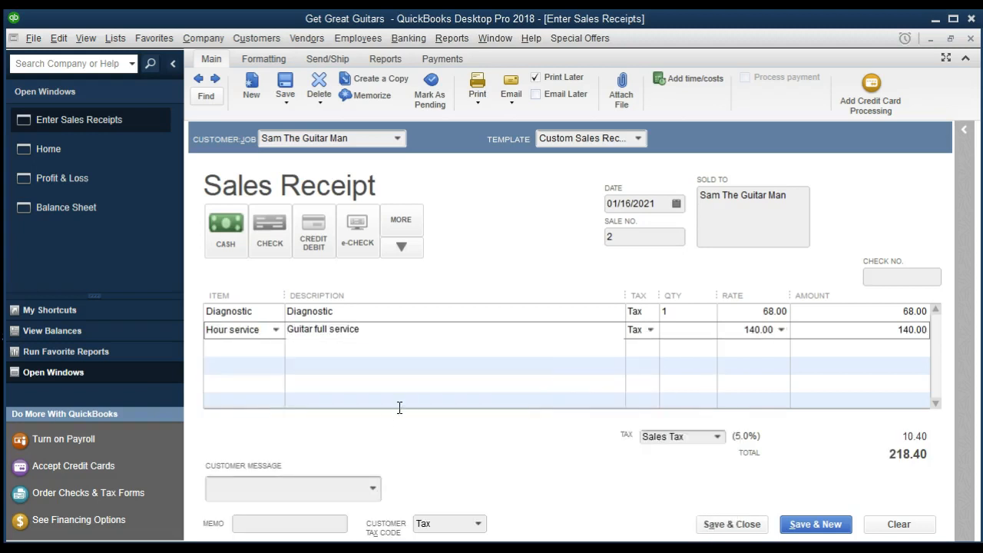
pyautogui.press('Tab')
pyautogui.write('1')
pyautogui.press('Tab')
pyautogui.press('Tab')
pyautogui.press('Tab')
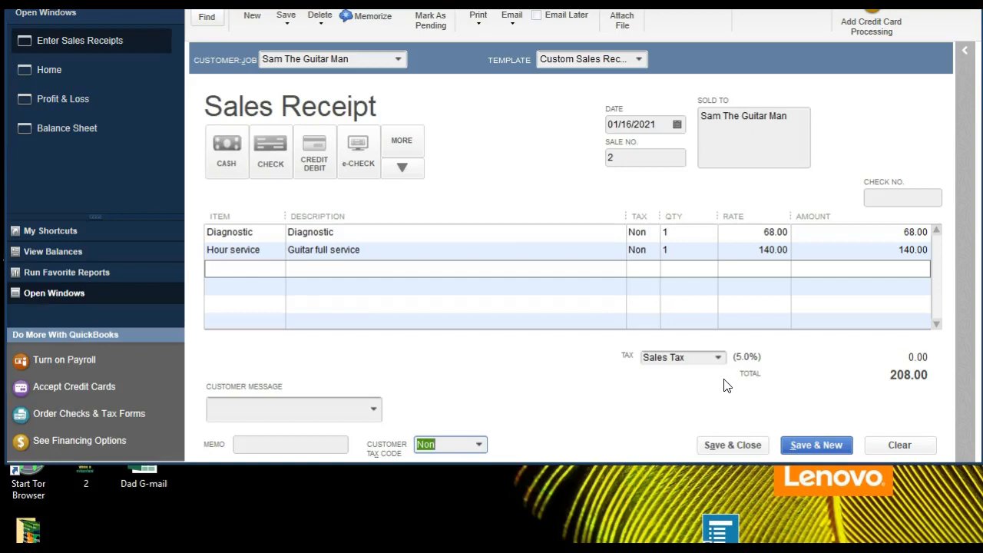
# - Set the customer tax code to Non, then save and close the receipt, making the tax code change permanent
pyautogui.click(479, 445)
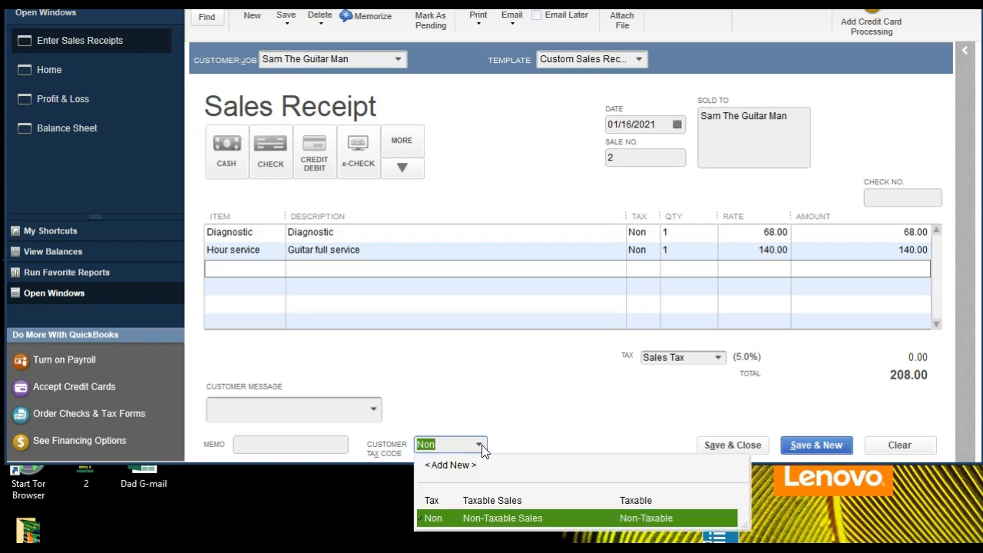
pyautogui.click(491, 518)
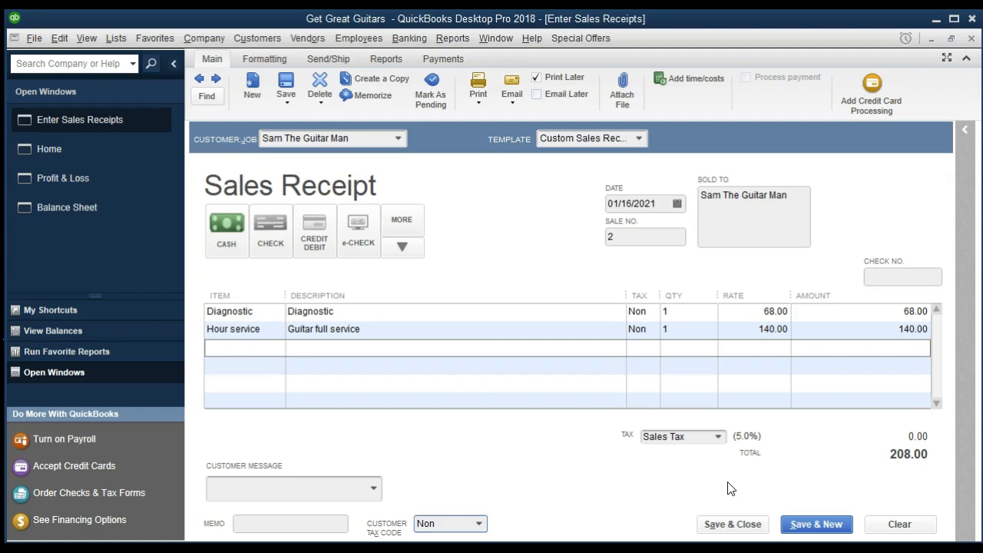
pyautogui.click(738, 530)
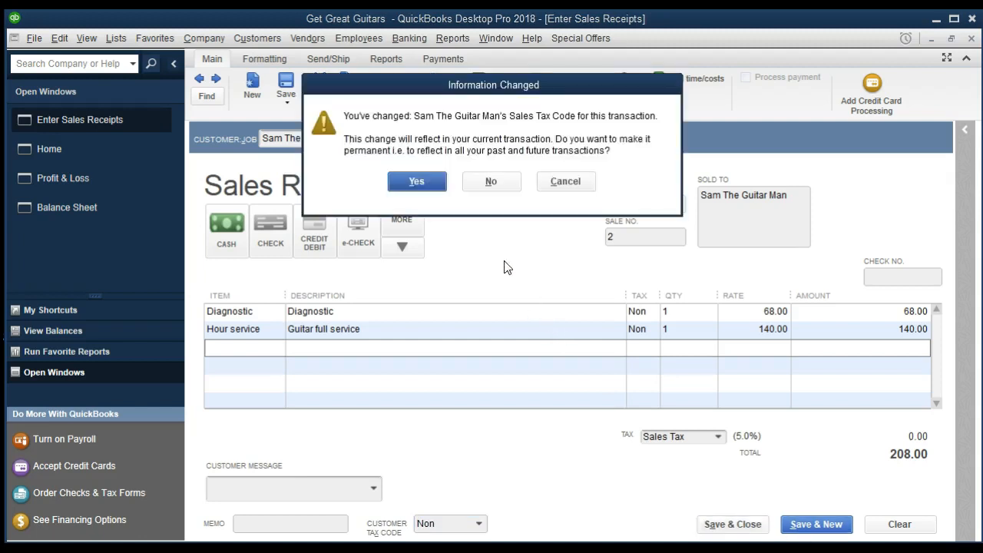
pyautogui.click(418, 181)
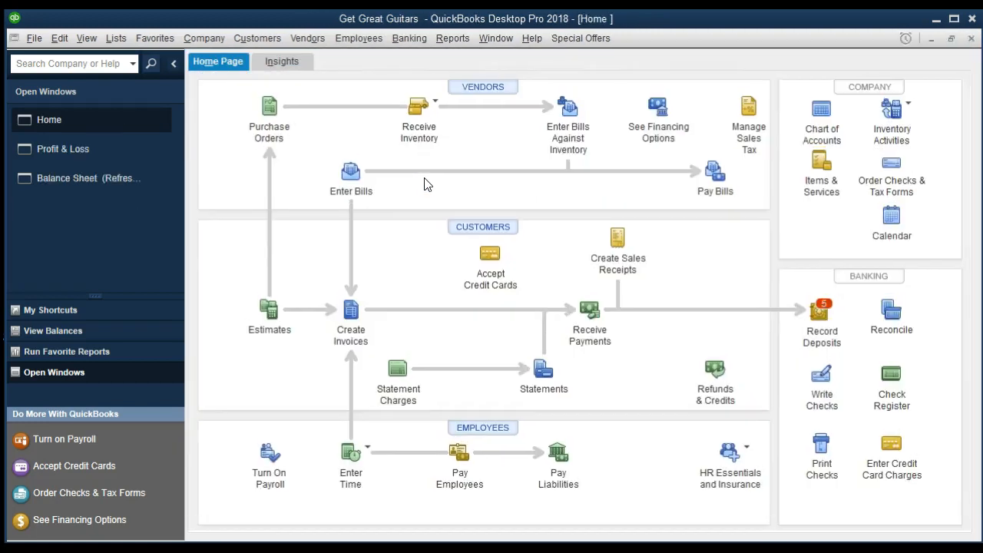
# - Review Sam The Guitar Man's sales receipt from the Balance Sheet's Undeposited Funds detail, then close both to return to the Balance Sheet
pyautogui.click(90, 183)
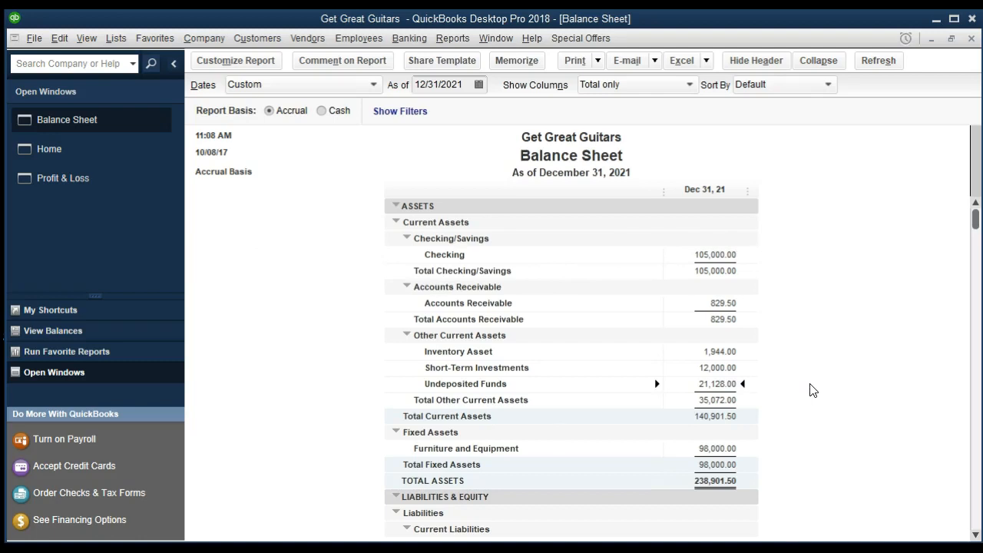
pyautogui.doubleClick(719, 384)
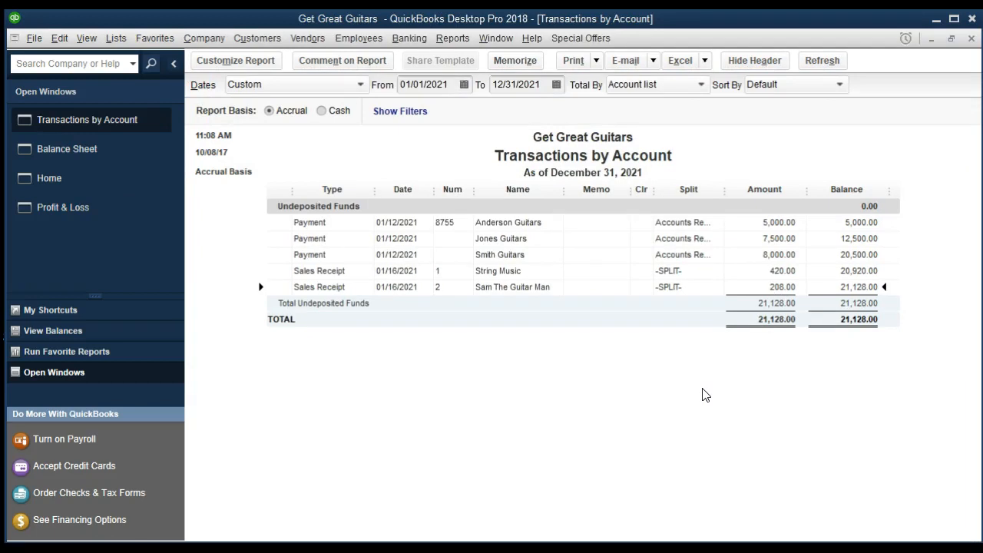
pyautogui.doubleClick(773, 287)
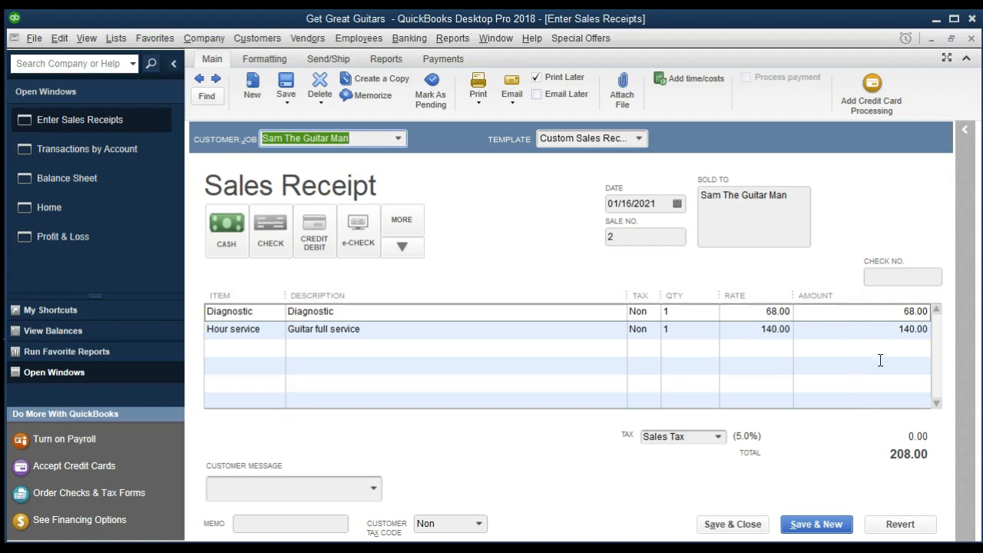
pyautogui.click(972, 41)
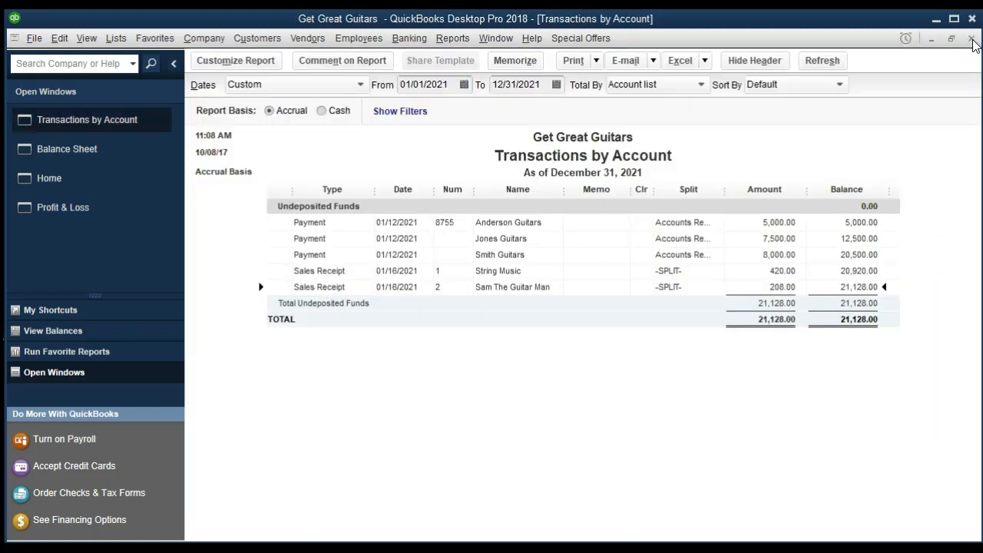
pyautogui.click(972, 43)
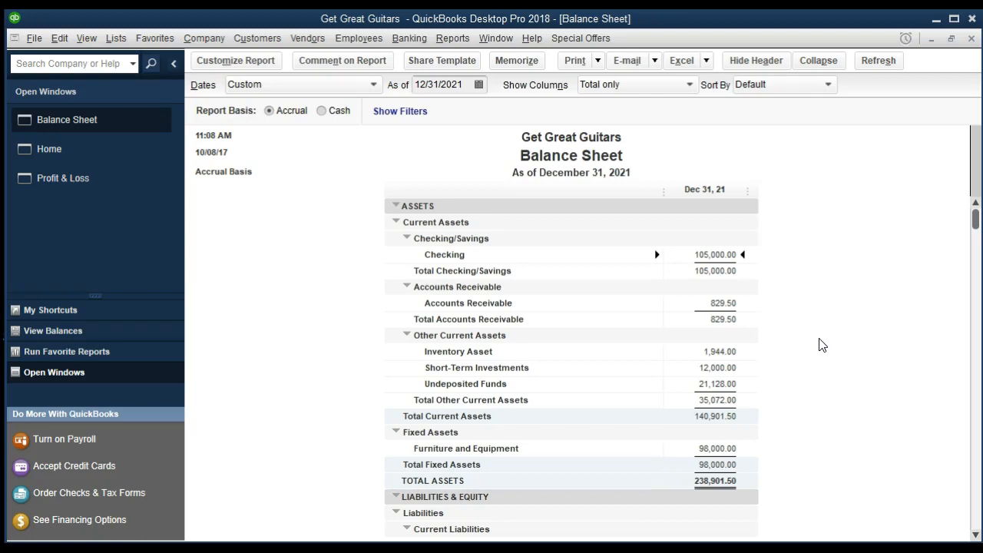
# - Review the Balance Sheet down to Sales Tax Payable and the Service income line on the Profit & Loss
pyautogui.scroll(-3, 818, 344)
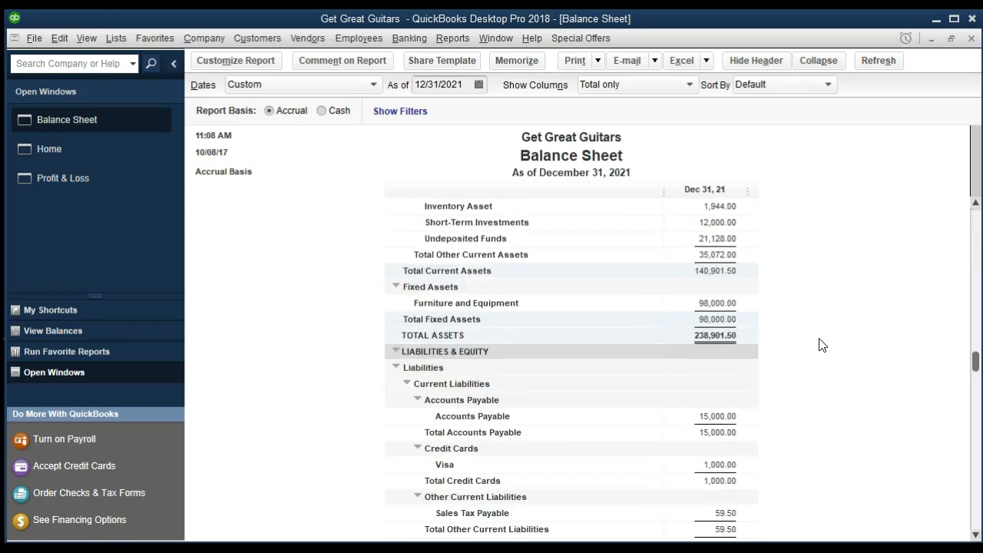
pyautogui.scroll(2, 819, 345)
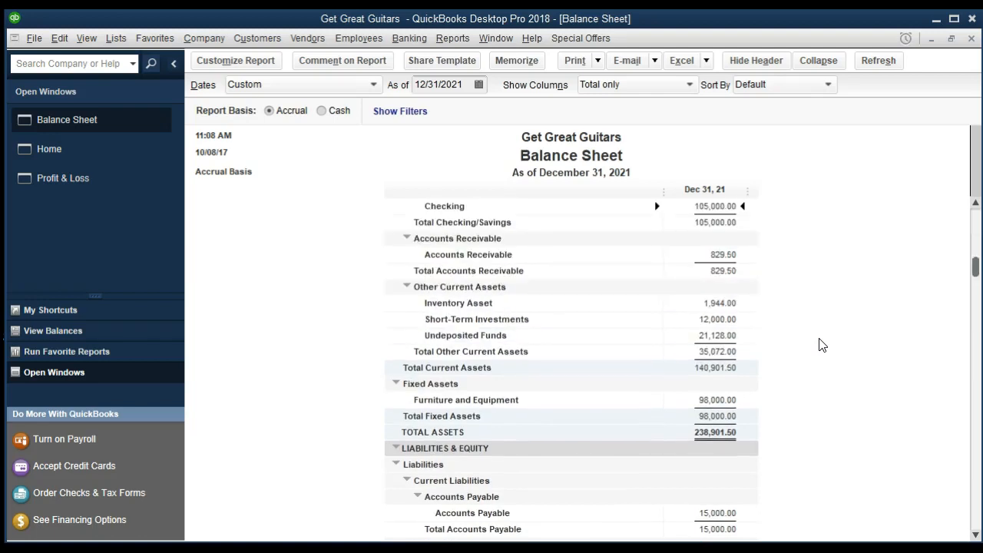
pyautogui.click(102, 178)
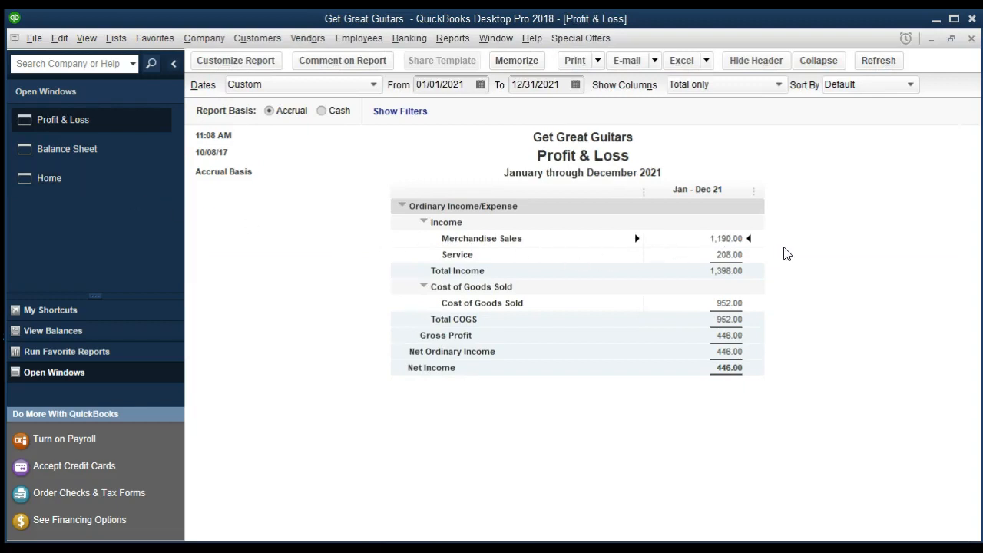
pyautogui.click(737, 254)
# - Compare the accounts assigned in the Item List with the Merchandise Sales and Service income accounts in the Chart of Accounts
pyautogui.click(116, 38)
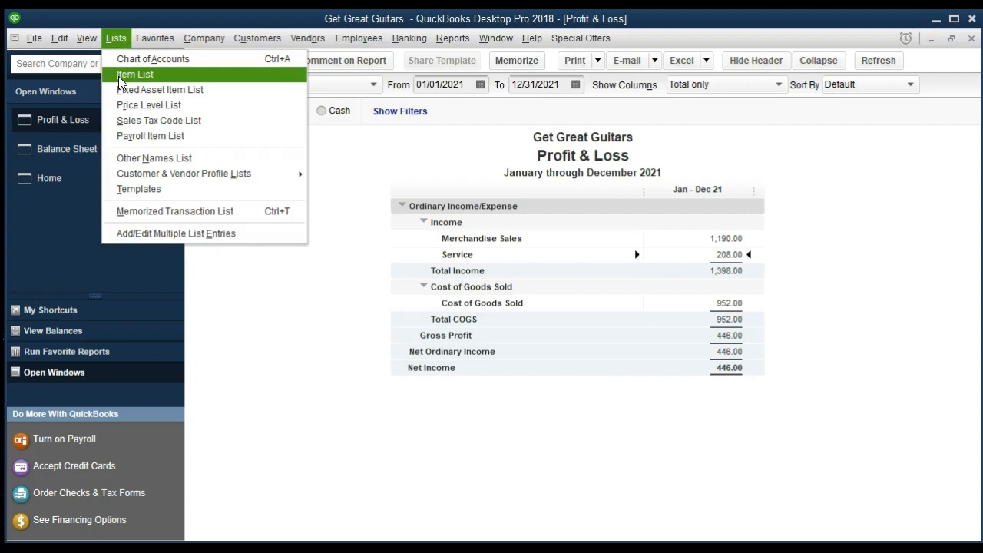
pyautogui.click(121, 77)
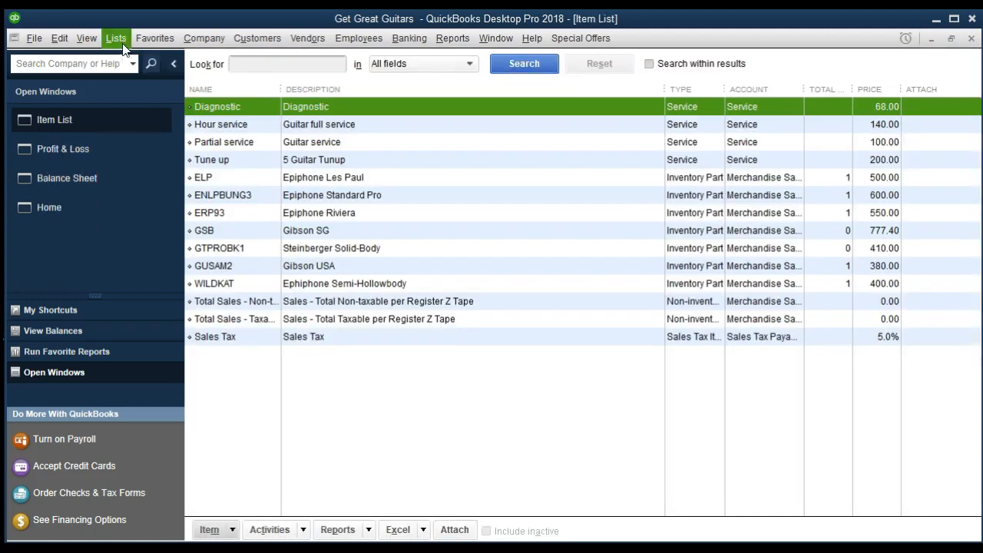
pyautogui.click(116, 37)
pyautogui.click(119, 59)
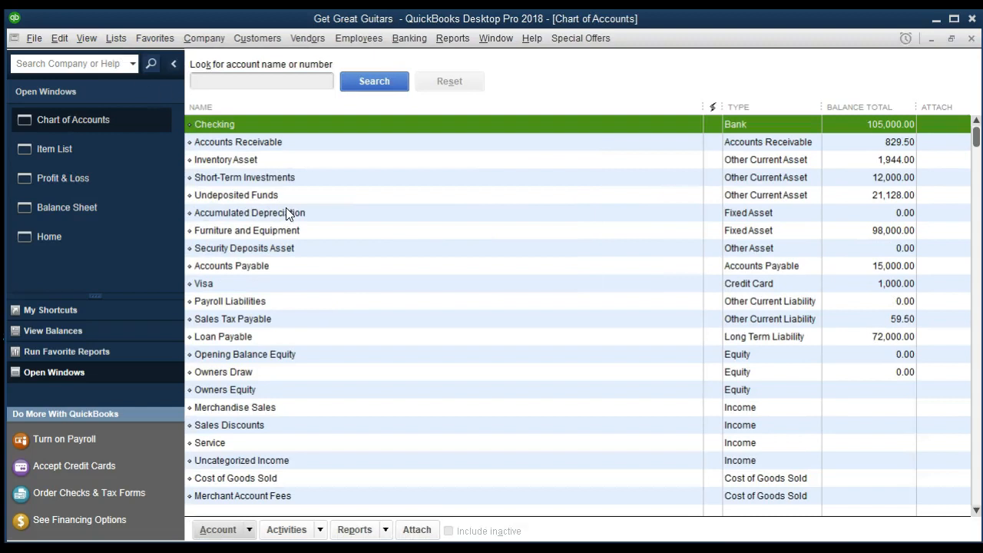
pyautogui.scroll(-1, 415, 330)
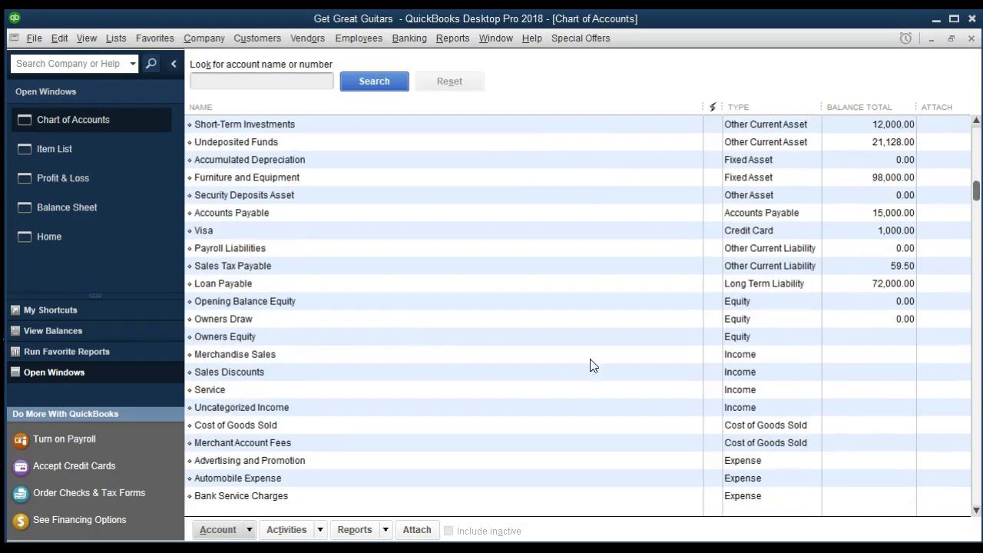
pyautogui.click(673, 359)
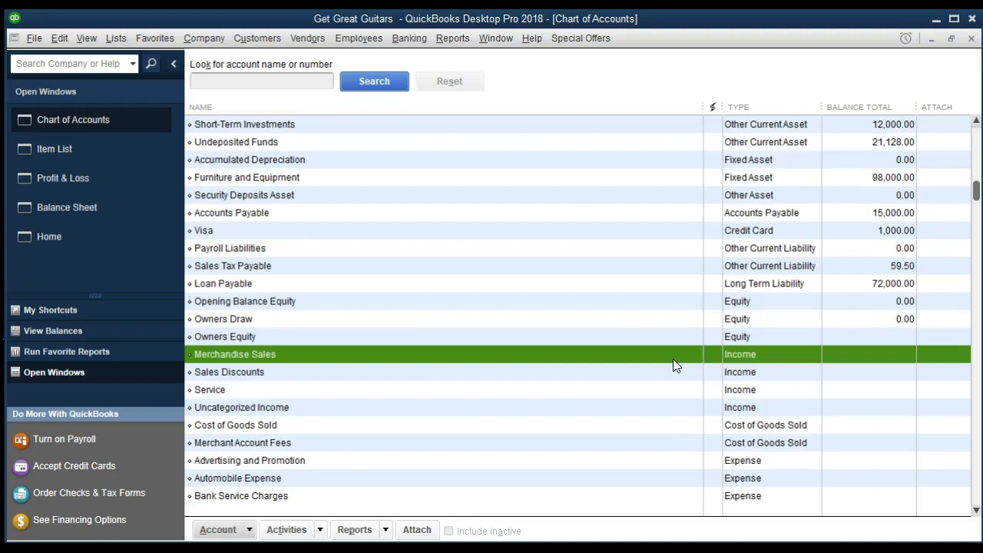
pyautogui.click(664, 391)
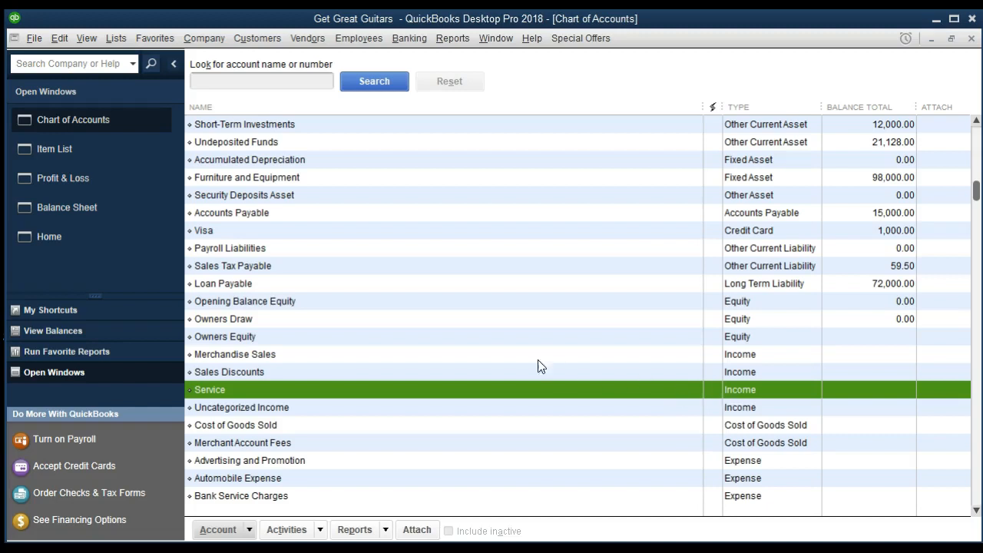
pyautogui.click(119, 155)
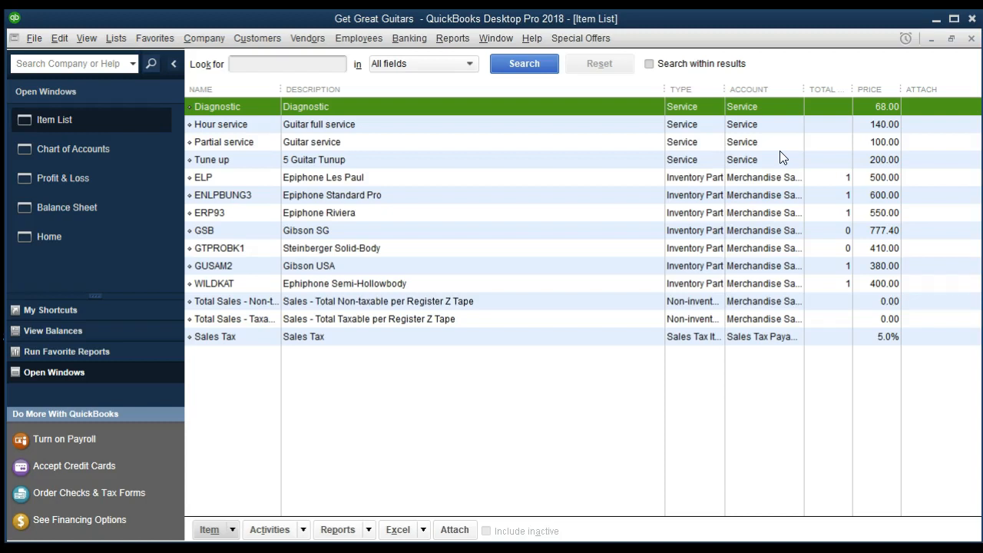
# - Open Sam The Guitar Man's sales receipt through the Service income transaction detail of the Profit & Loss
pyautogui.click(94, 181)
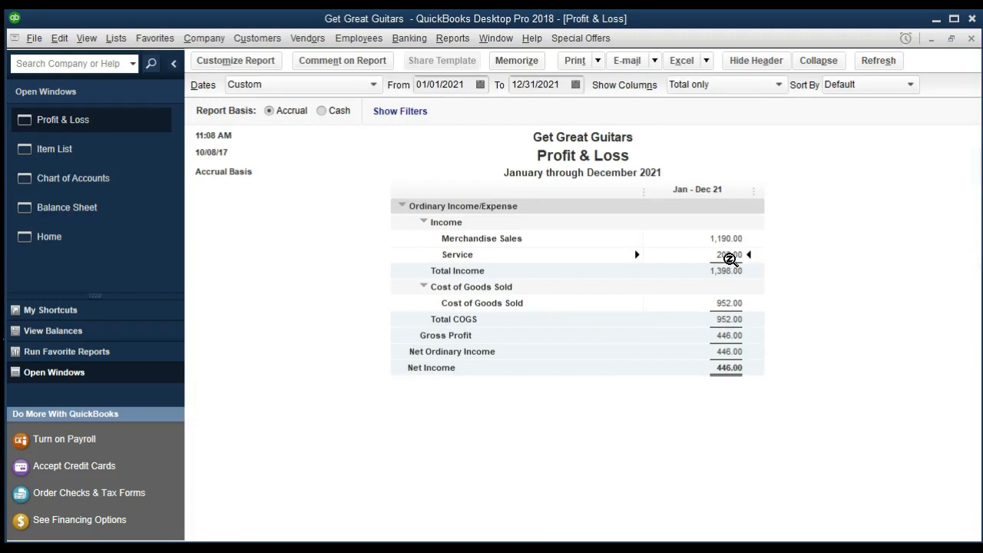
pyautogui.doubleClick(728, 254)
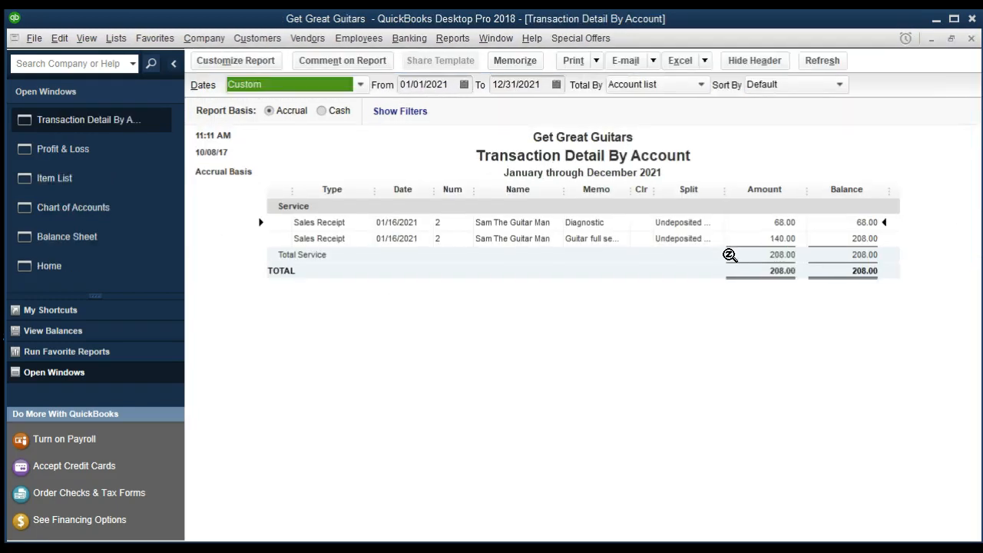
pyautogui.doubleClick(782, 239)
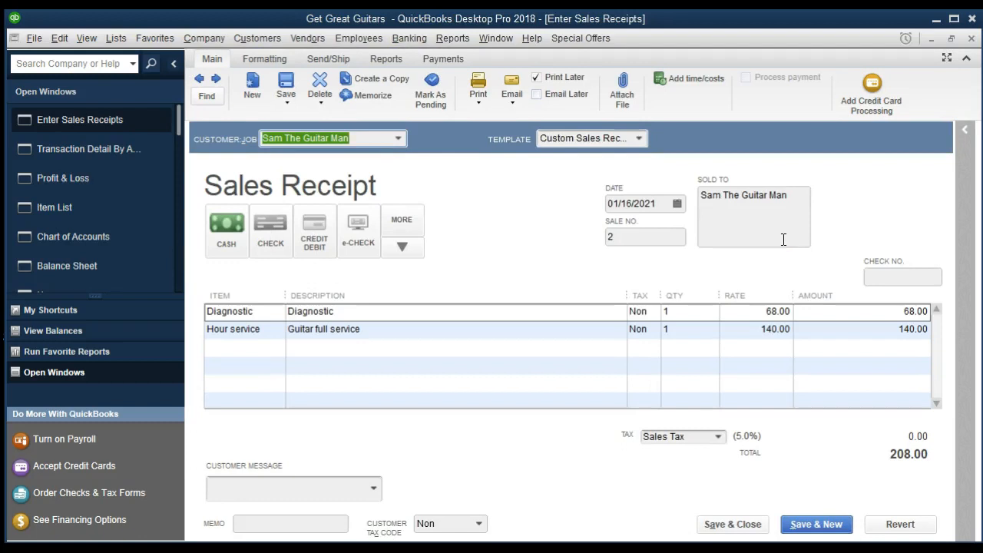
# - Print one copy of the sales receipt on blank paper using the CutePDF Writer printer
pyautogui.click(479, 81)
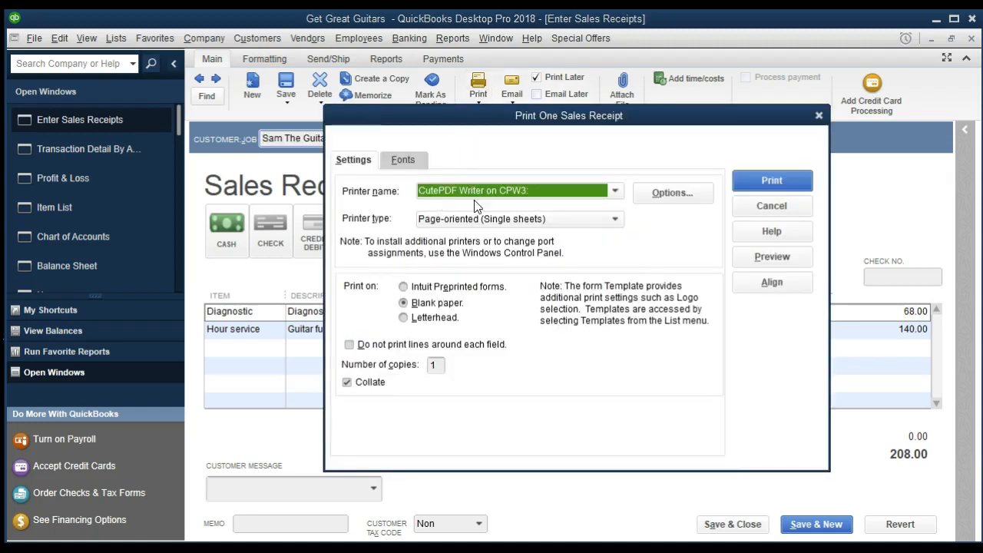
pyautogui.click(617, 191)
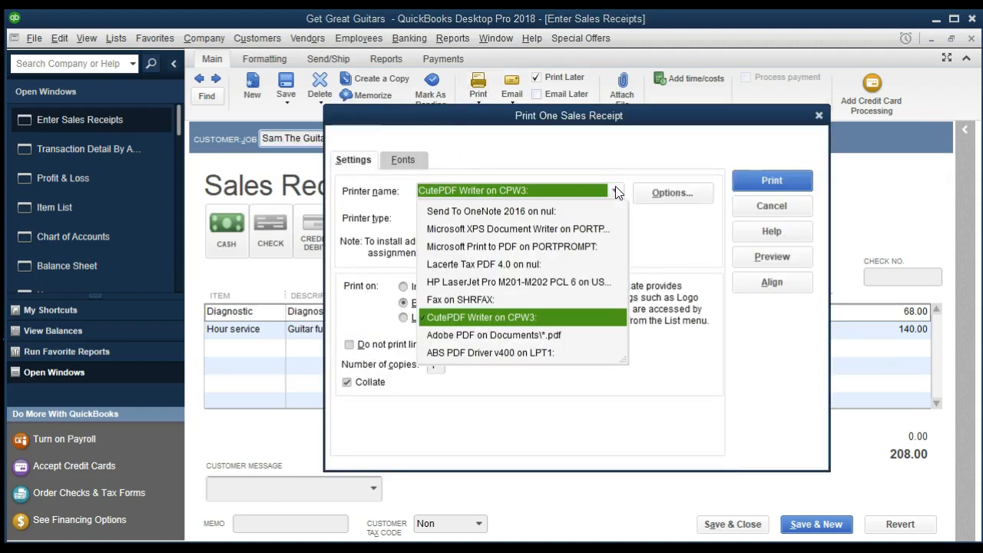
pyautogui.click(616, 190)
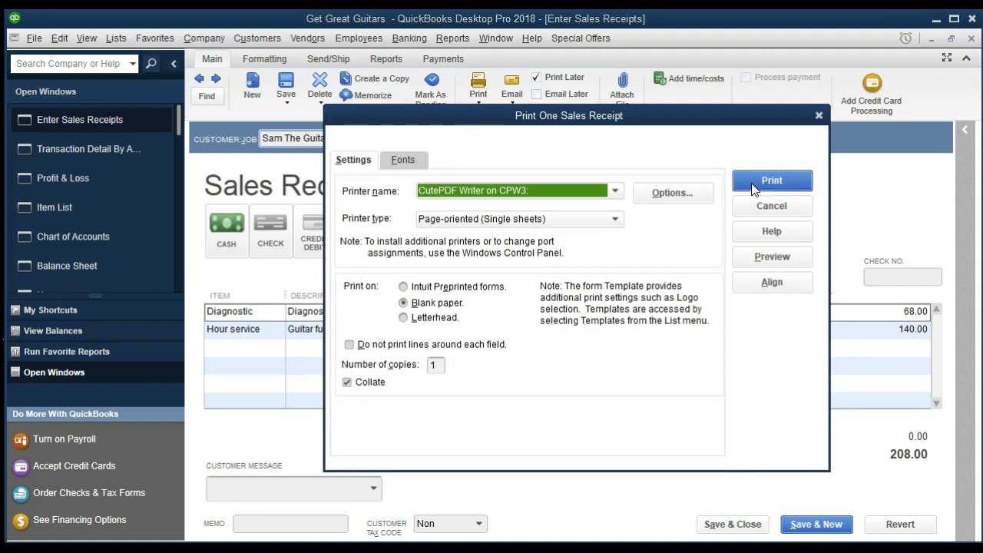
pyautogui.click(771, 181)
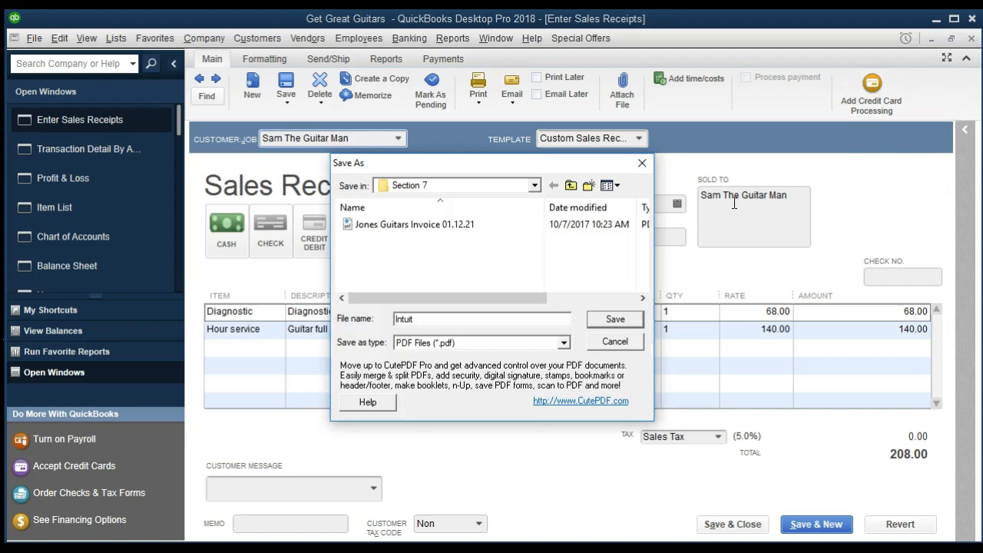
# - Save the receipt PDF in the Section 7 folder as "Sales Receipt Sam The Guitar Man 01.16.21"
pyautogui.click(535, 185)
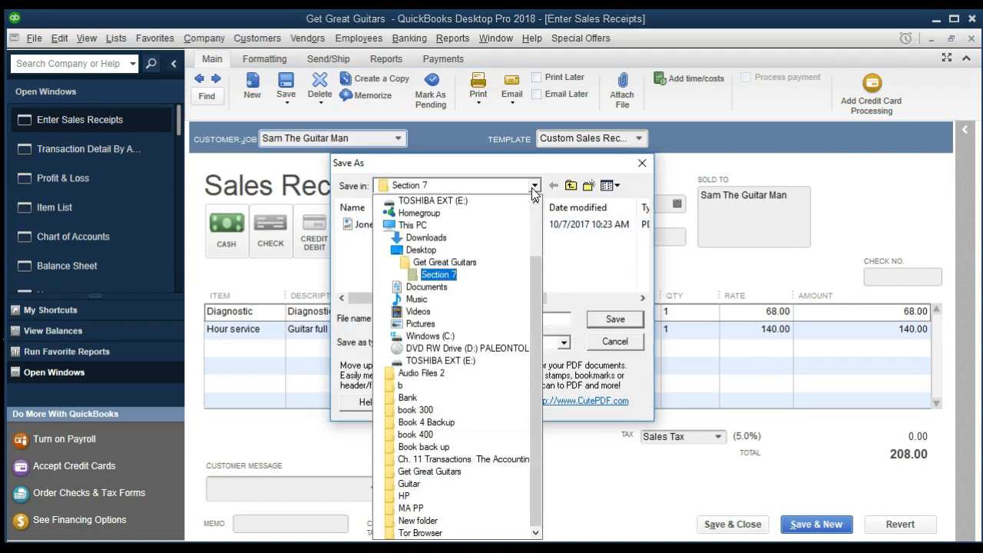
pyautogui.click(495, 278)
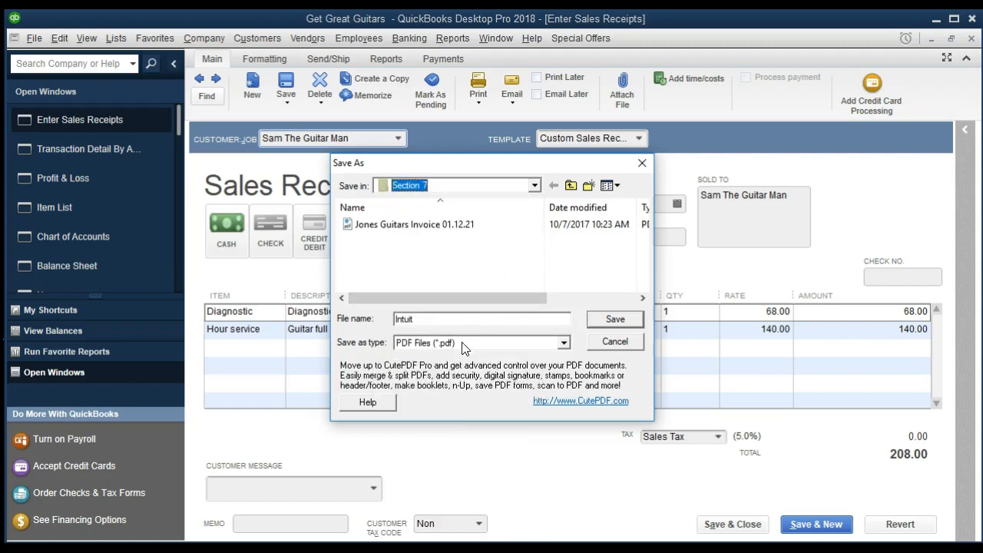
pyautogui.doubleClick(449, 318)
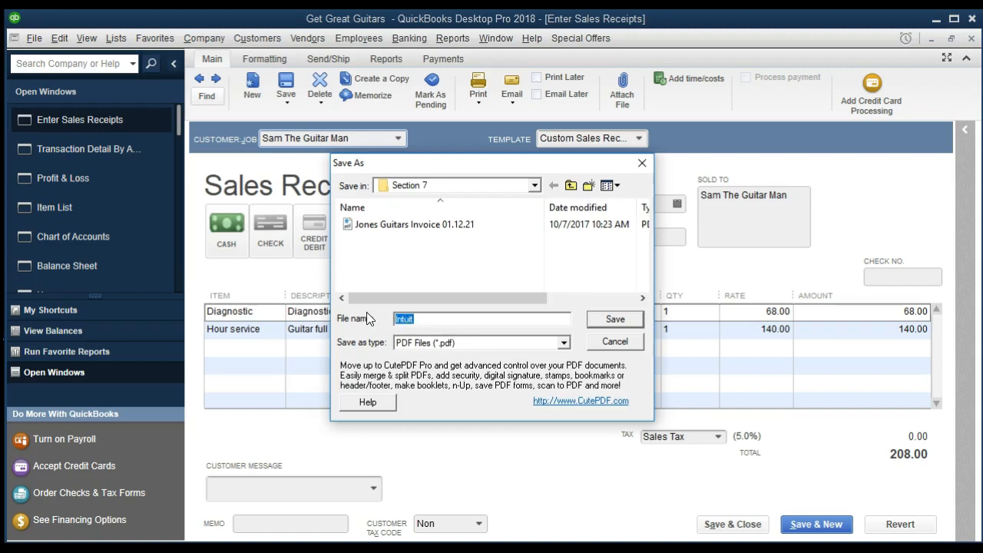
pyautogui.write('Sam The Guitar Man')
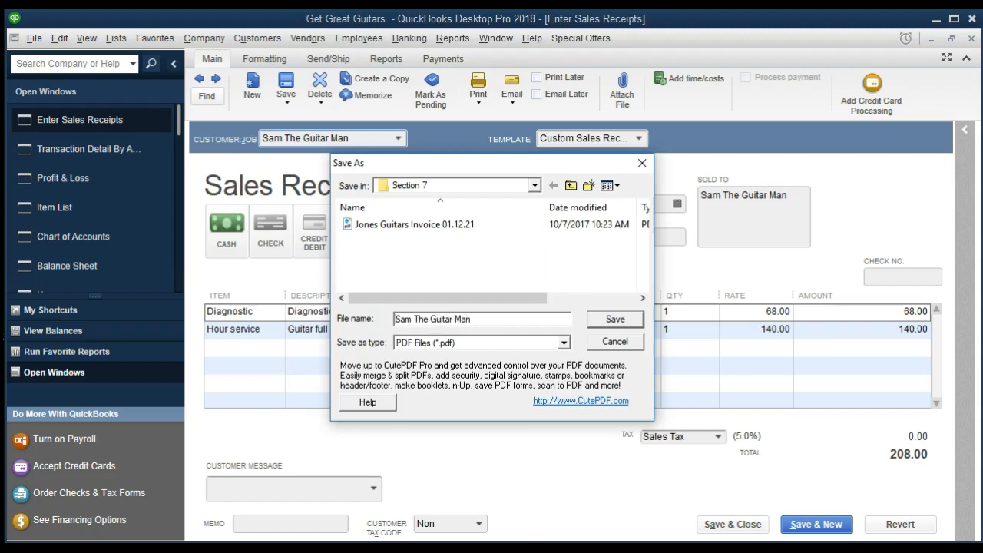
pyautogui.write('Sales Receipt Sam')
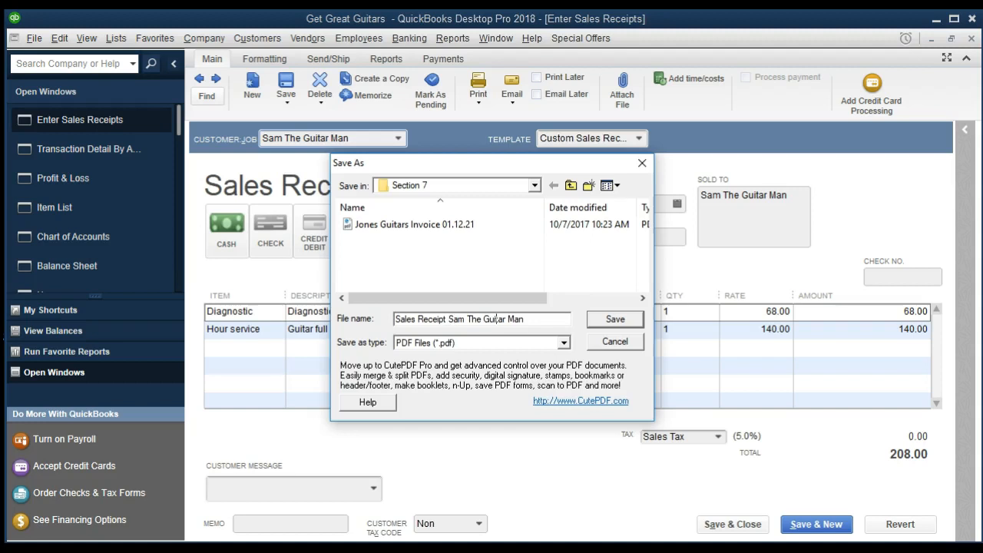
pyautogui.write(' The Guitar Man 01.16.21')
pyautogui.click(617, 319)
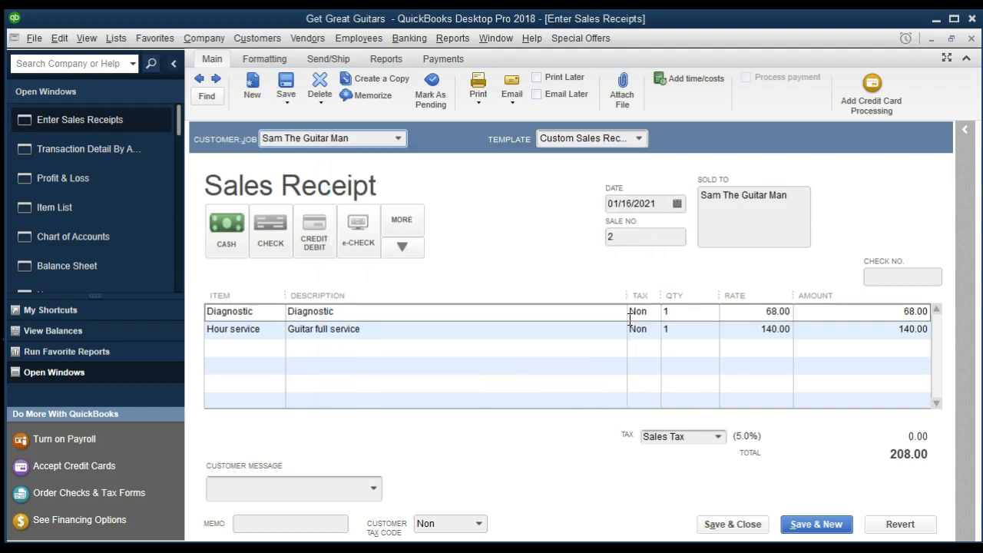